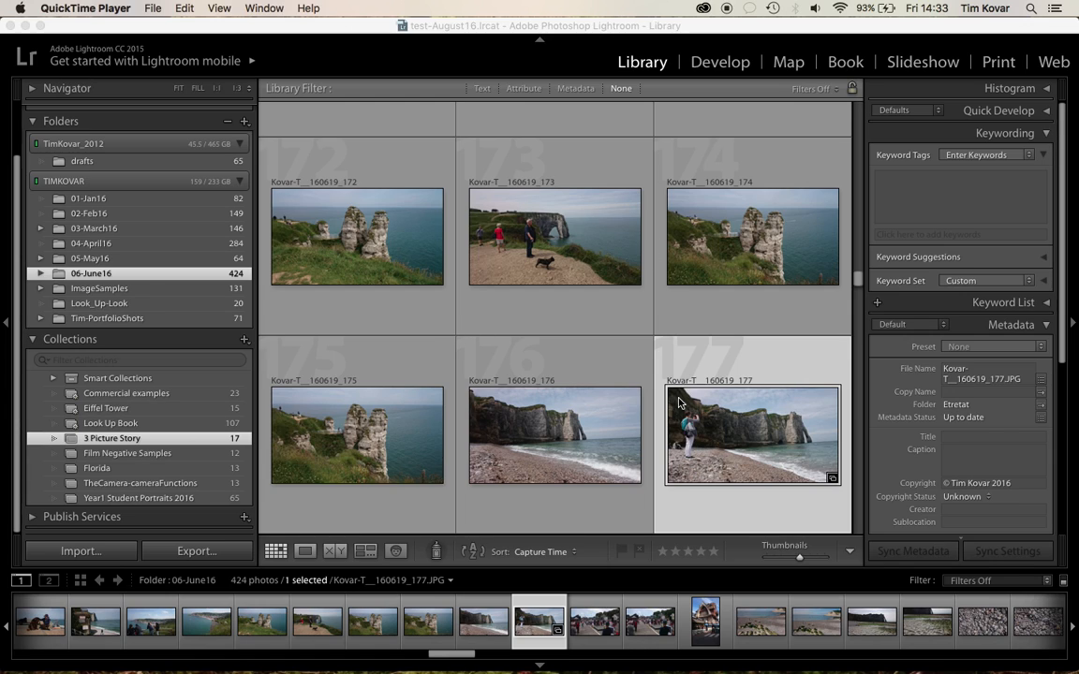
Step: Open the 3 Picture Story collection and select the beach photo ending in 160621_220
{"action": "left_click", "coordinate": [740, 424]}
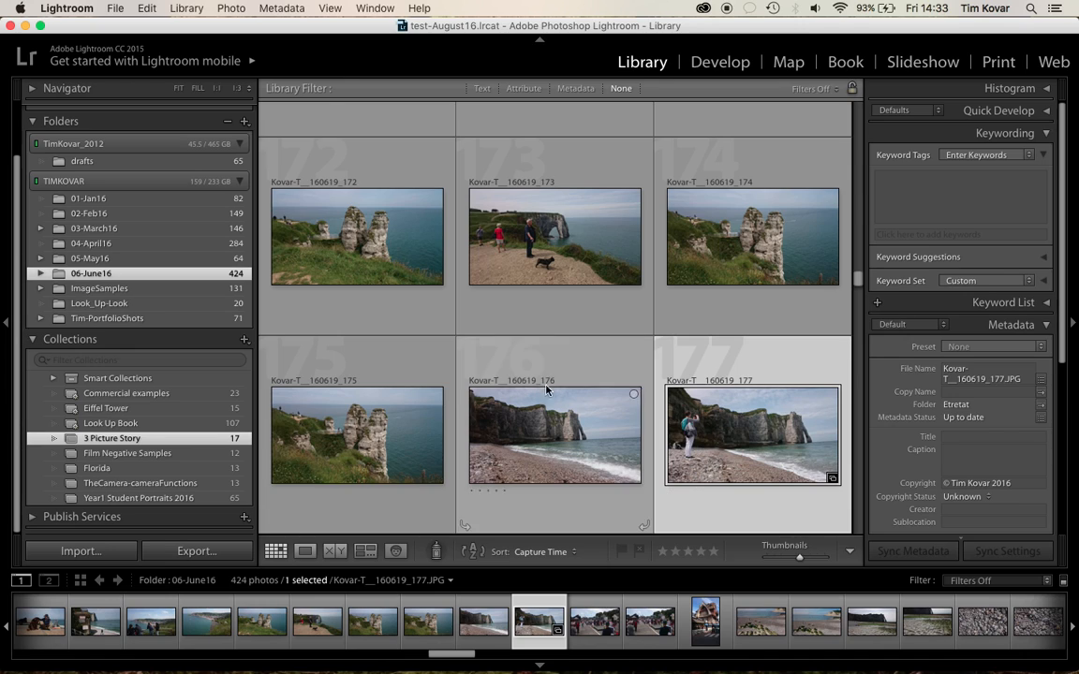
{"action": "left_click", "coordinate": [112, 440]}
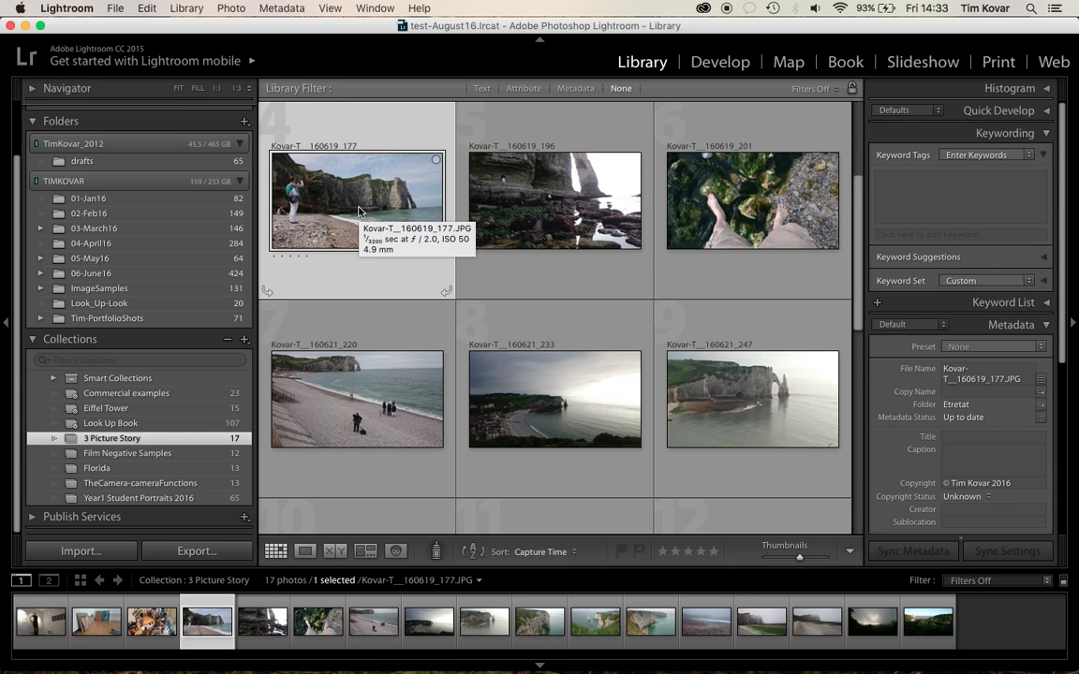
{"action": "left_click", "coordinate": [334, 397]}
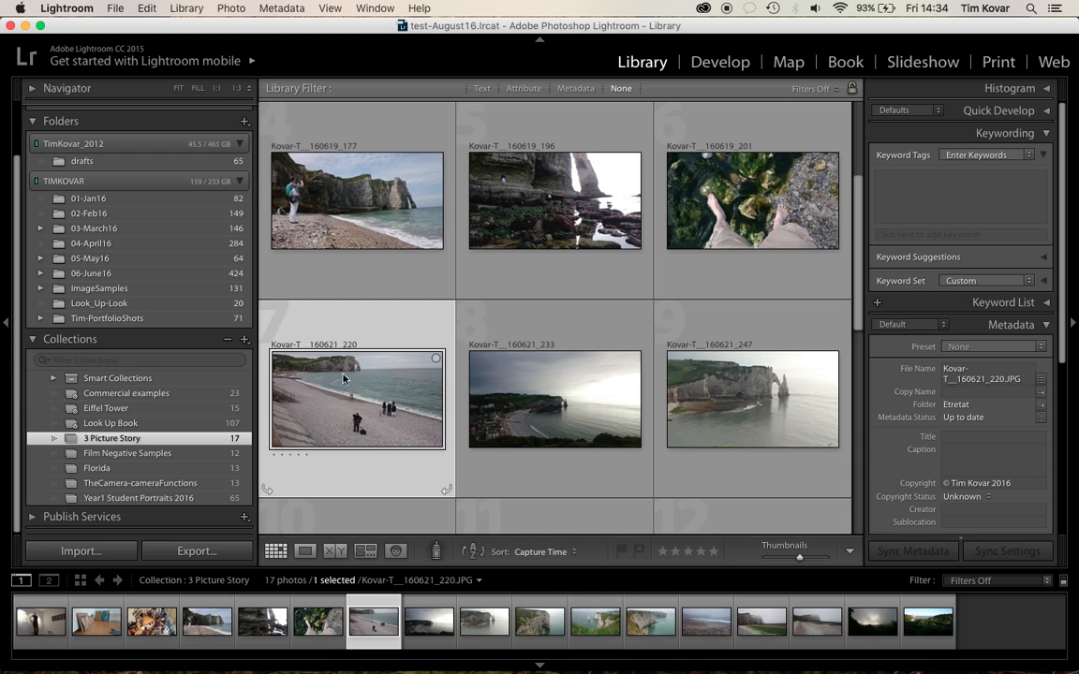
Step: Start exporting the selected photo and choose Specific folder as the export location
{"action": "left_click", "coordinate": [114, 8]}
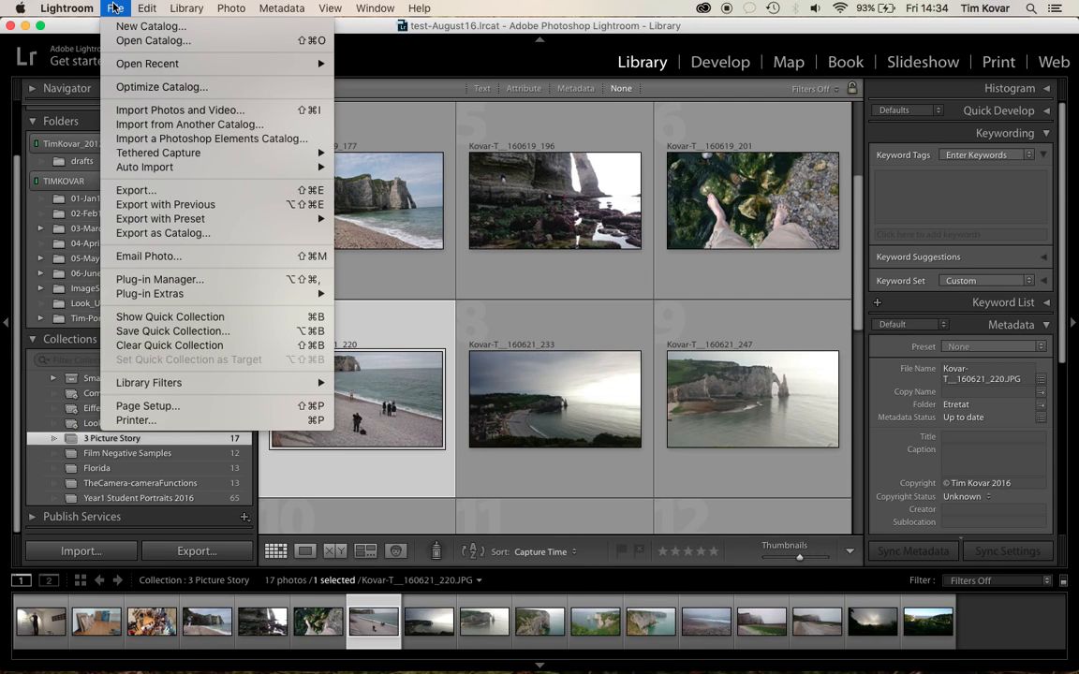
{"action": "left_click", "coordinate": [131, 191]}
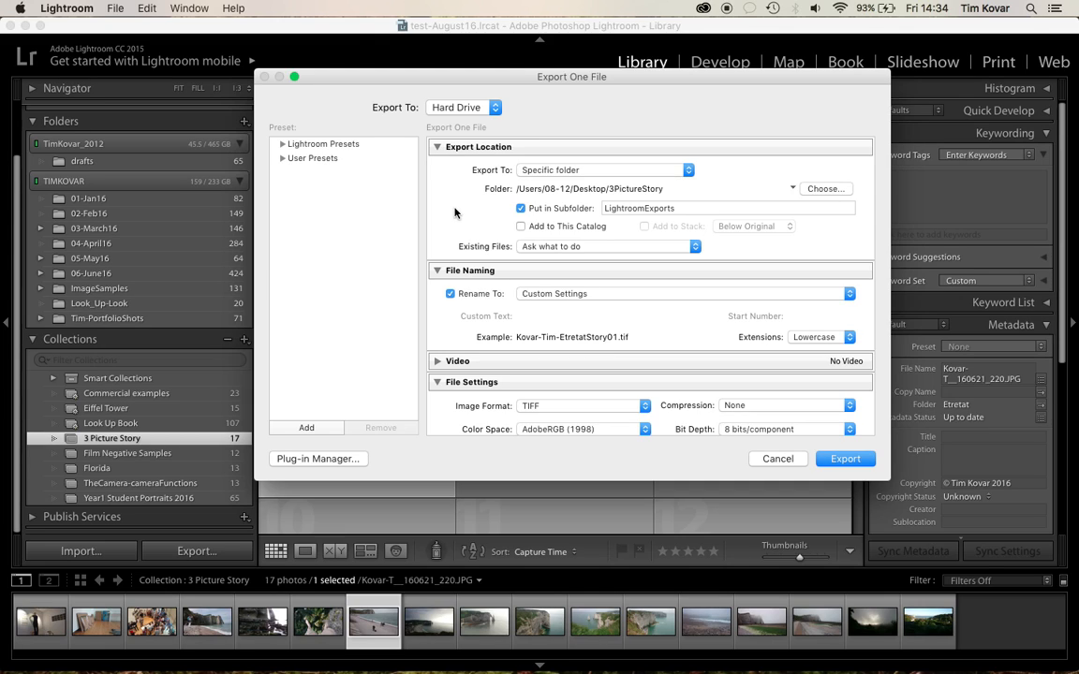
{"action": "left_click", "coordinate": [573, 171]}
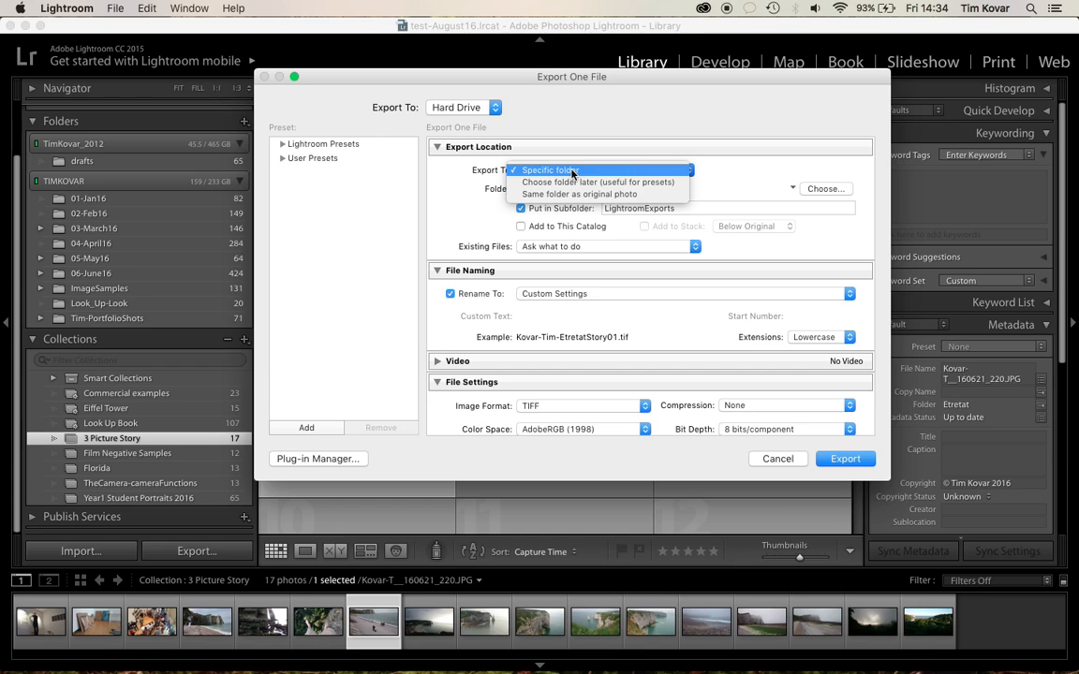
{"action": "left_click", "coordinate": [604, 170]}
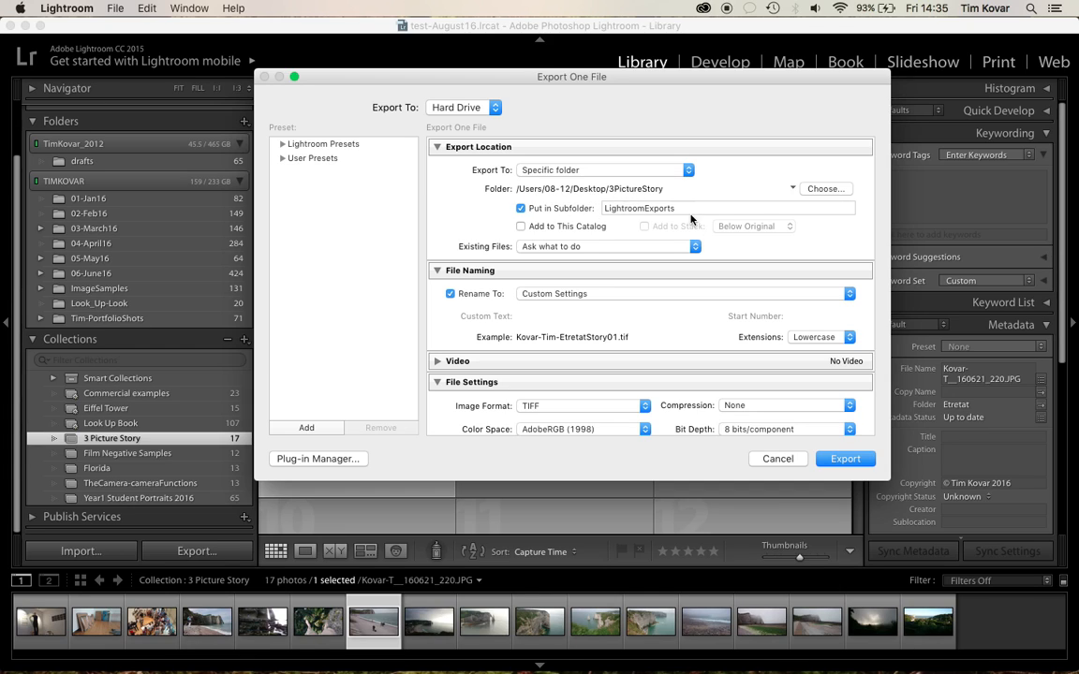
Step: Edit the custom filename template for the export so that its story part reads Etretat2Story01
{"action": "left_click", "coordinate": [600, 295]}
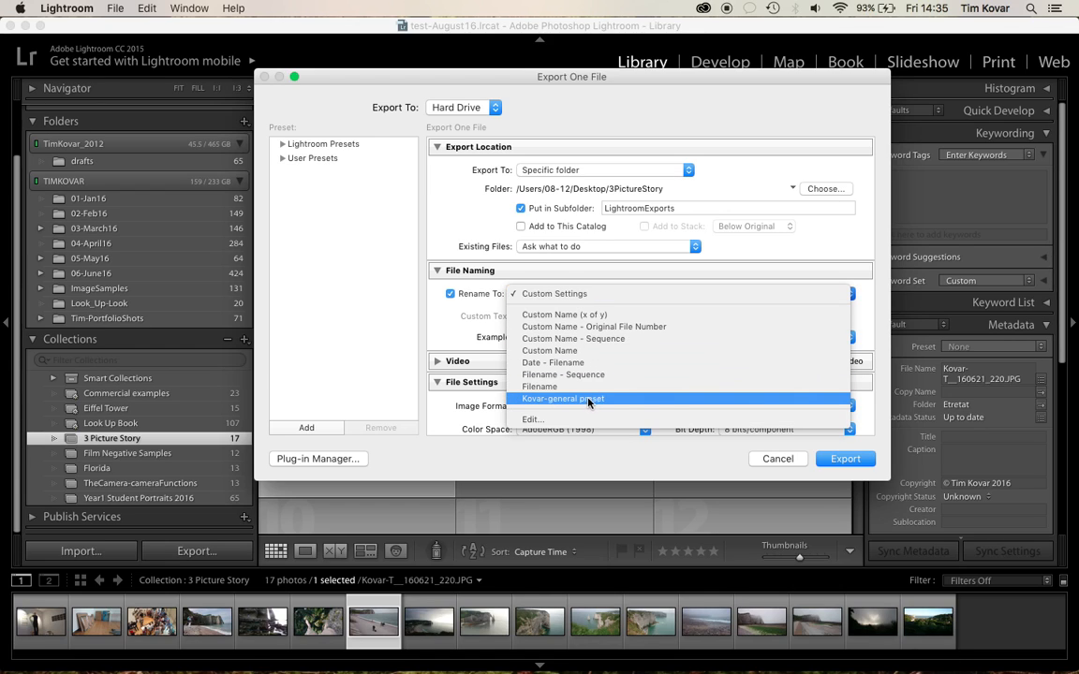
{"action": "left_click", "coordinate": [537, 422]}
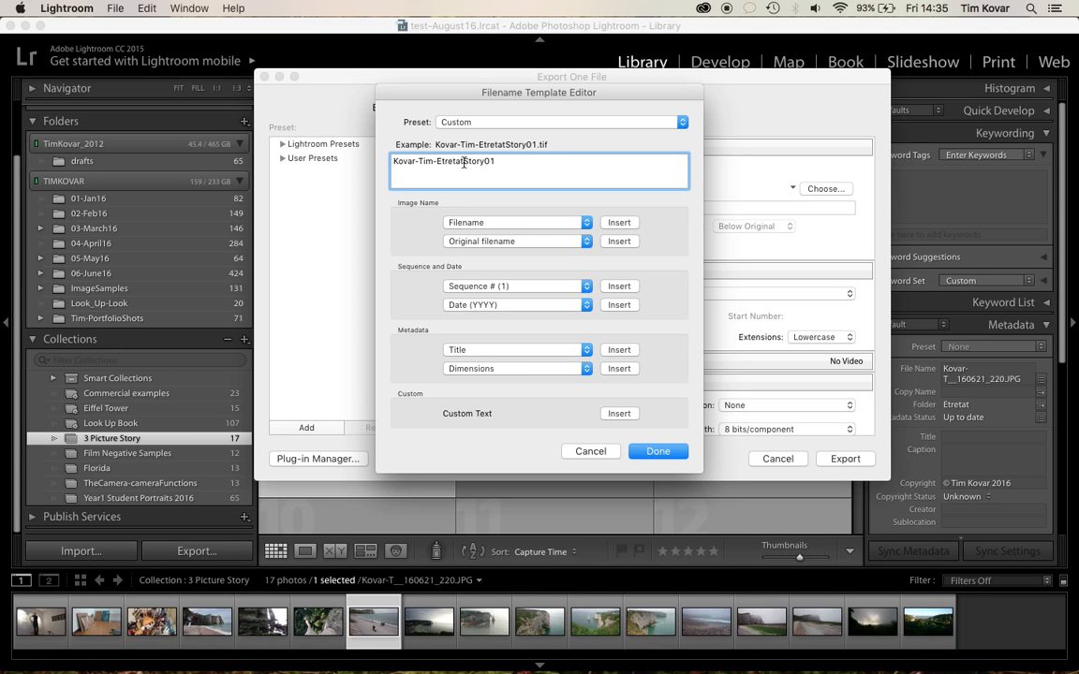
{"action": "left_click", "coordinate": [463, 162]}
{"action": "type", "text": "2"}
{"action": "left_click", "coordinate": [496, 161]}
{"action": "left_click", "coordinate": [659, 451]}
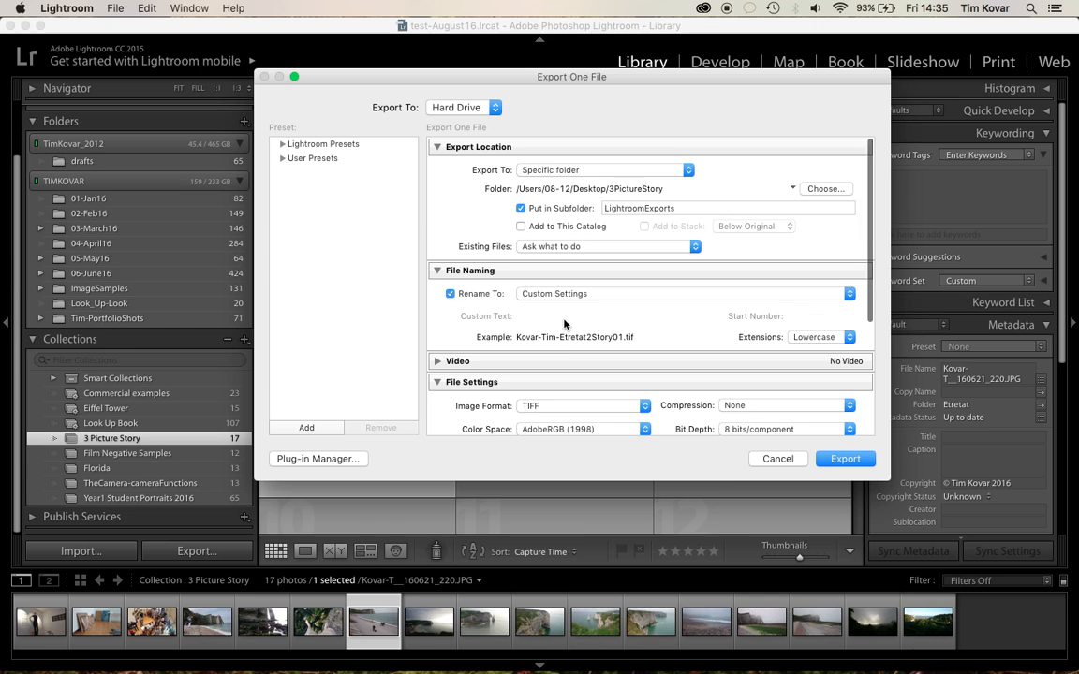
Step: Choose TIFF as the image format in the export's file settings
{"action": "scroll", "coordinate": [561, 322], "scroll_direction": "down", "scroll_amount": 5}
{"action": "left_click", "coordinate": [437, 250]}
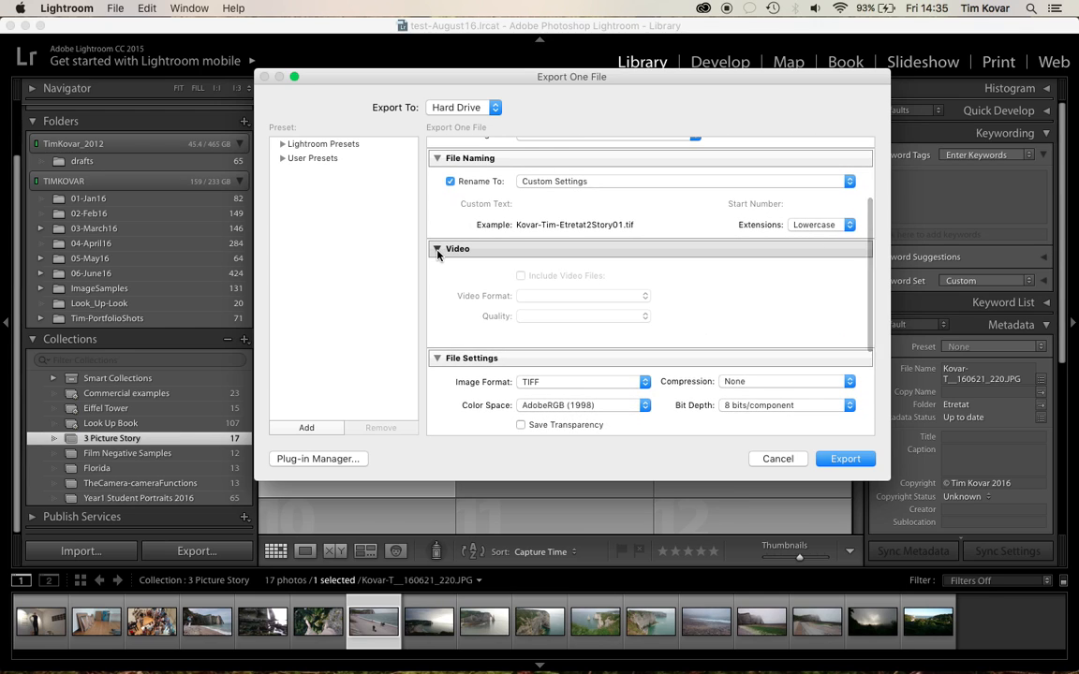
{"action": "left_click", "coordinate": [437, 250]}
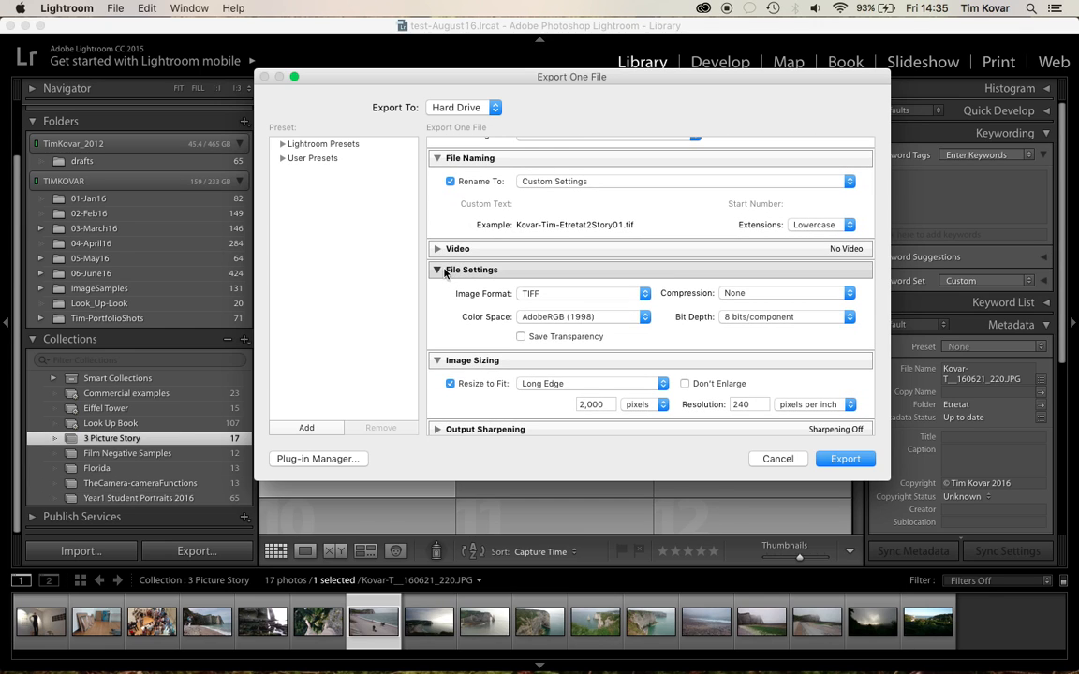
{"action": "left_click", "coordinate": [437, 269]}
{"action": "left_click", "coordinate": [437, 272]}
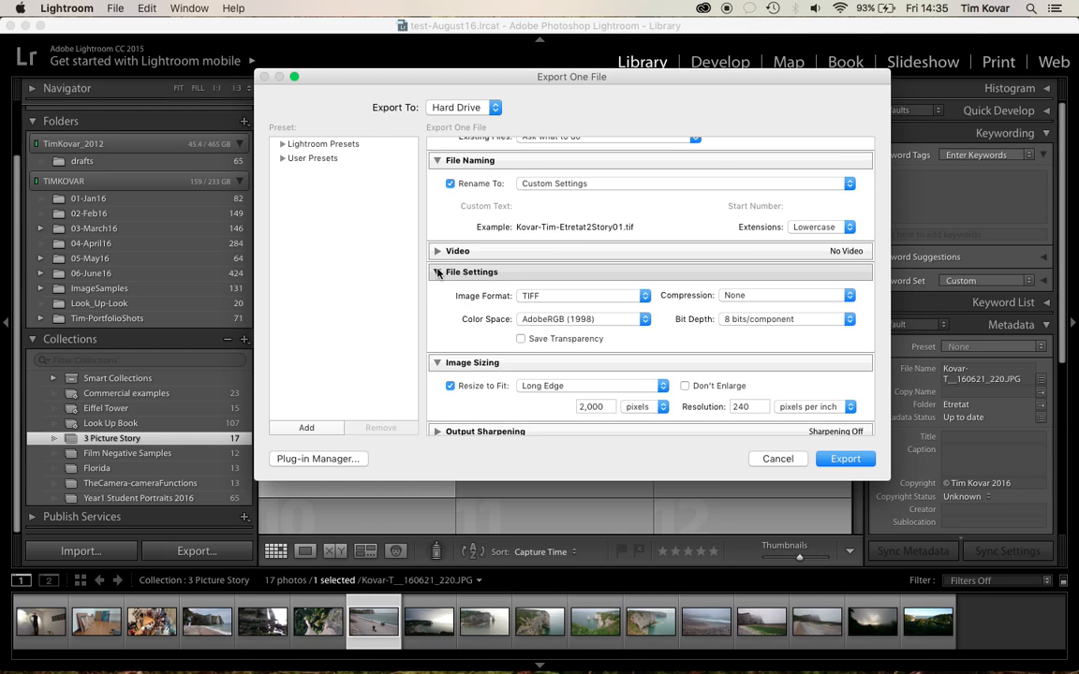
{"action": "left_click", "coordinate": [547, 295]}
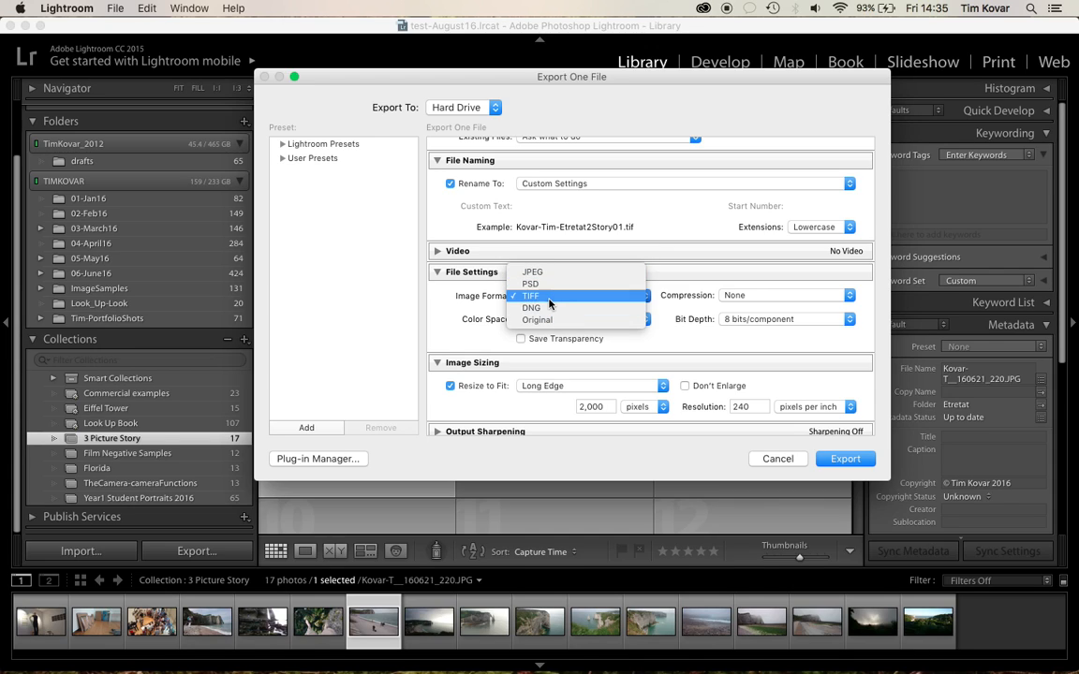
{"action": "left_click", "coordinate": [549, 298]}
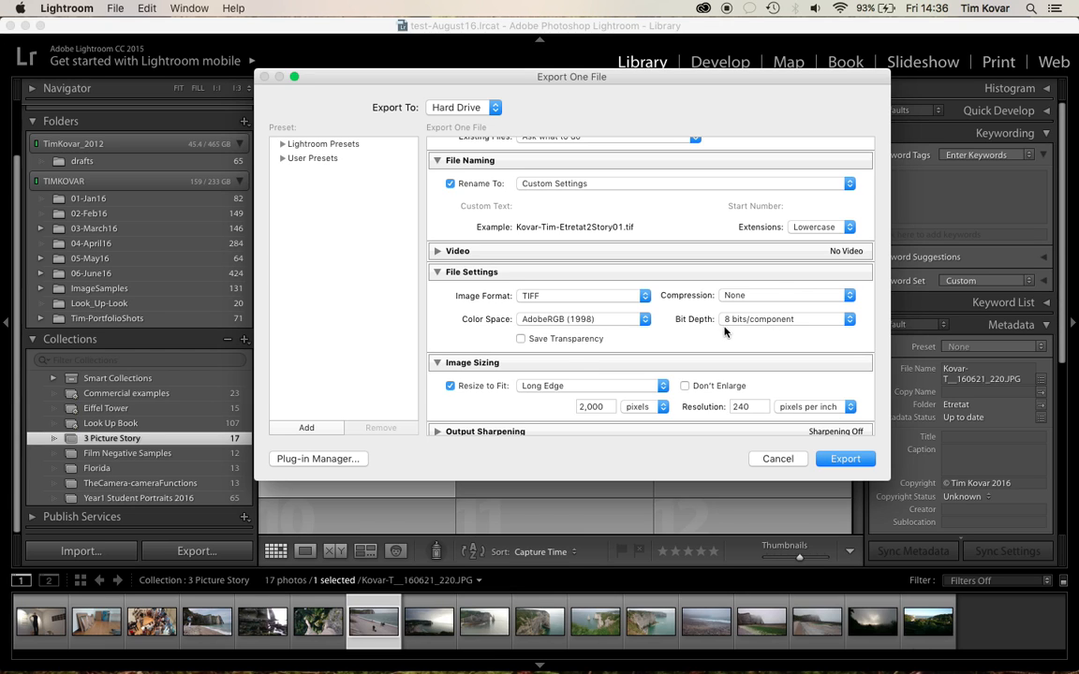
Step: Review the image sizing and remaining export settings, and export the photo
{"action": "scroll", "coordinate": [668, 326], "scroll_direction": "down", "scroll_amount": 3}
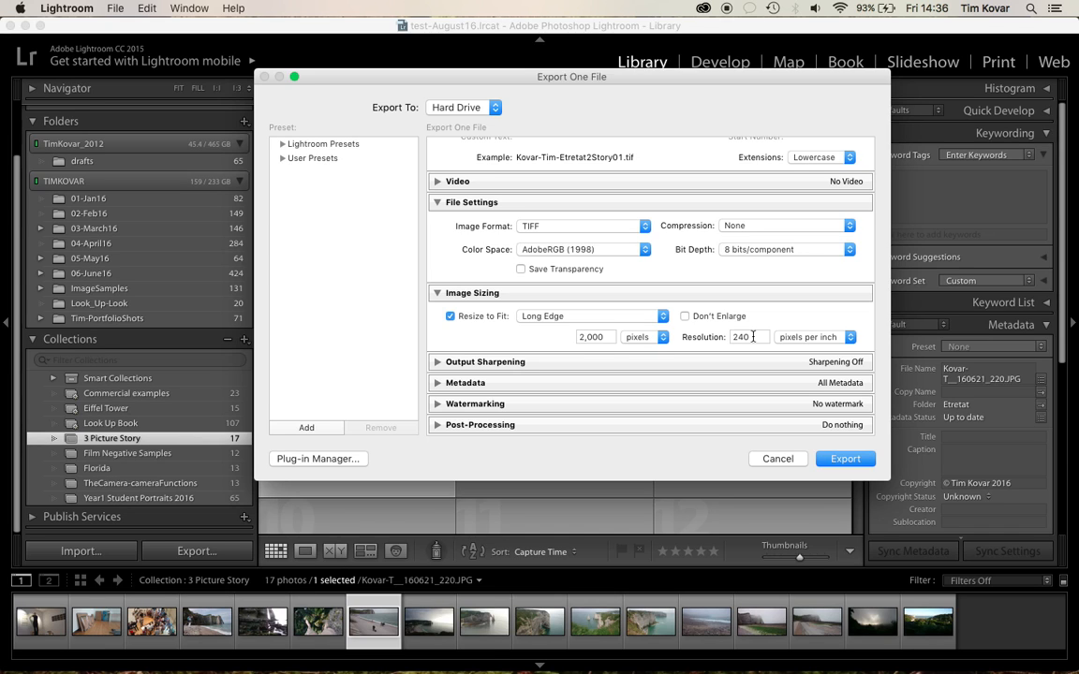
{"action": "scroll", "coordinate": [572, 398], "scroll_direction": "down", "scroll_amount": 2}
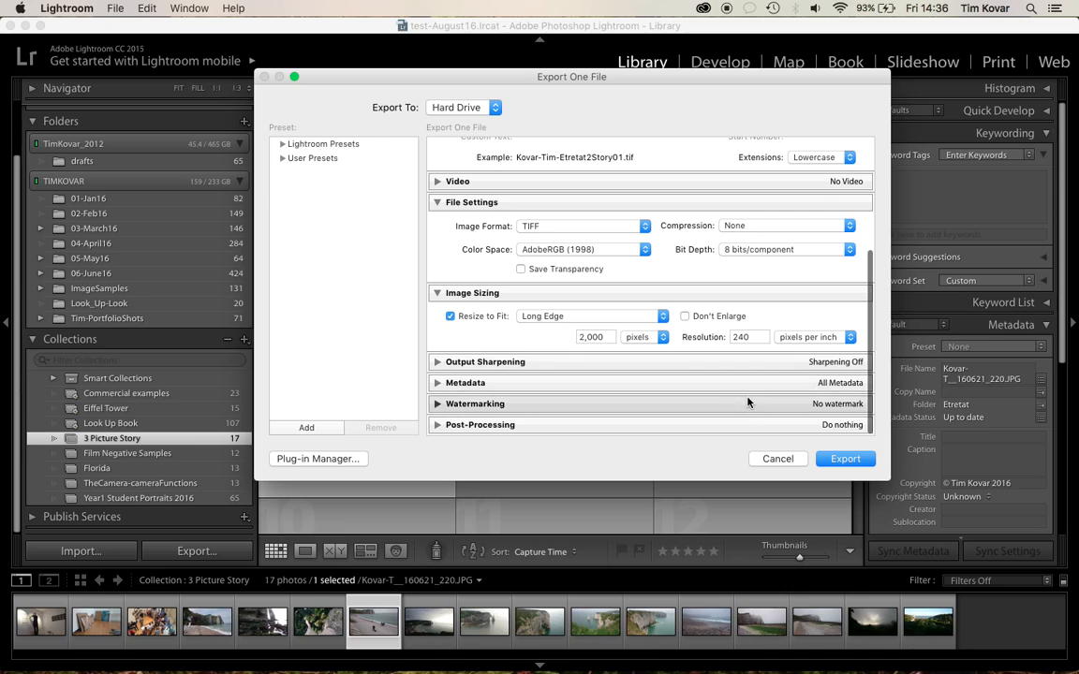
{"action": "left_click", "coordinate": [845, 459]}
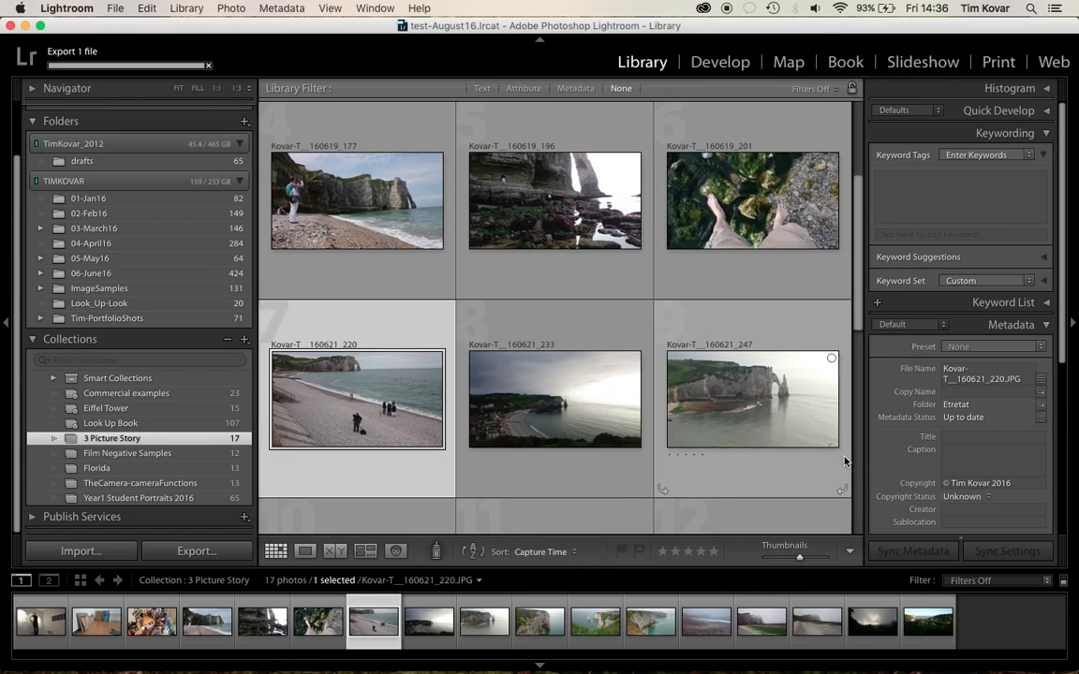
Step: Switch to Finder and expand the LightroomExports subfolder inside 3PictureStory to check the exported file
{"action": "key", "text": "ctrl+Up"}
{"action": "left_click", "coordinate": [962, 275]}
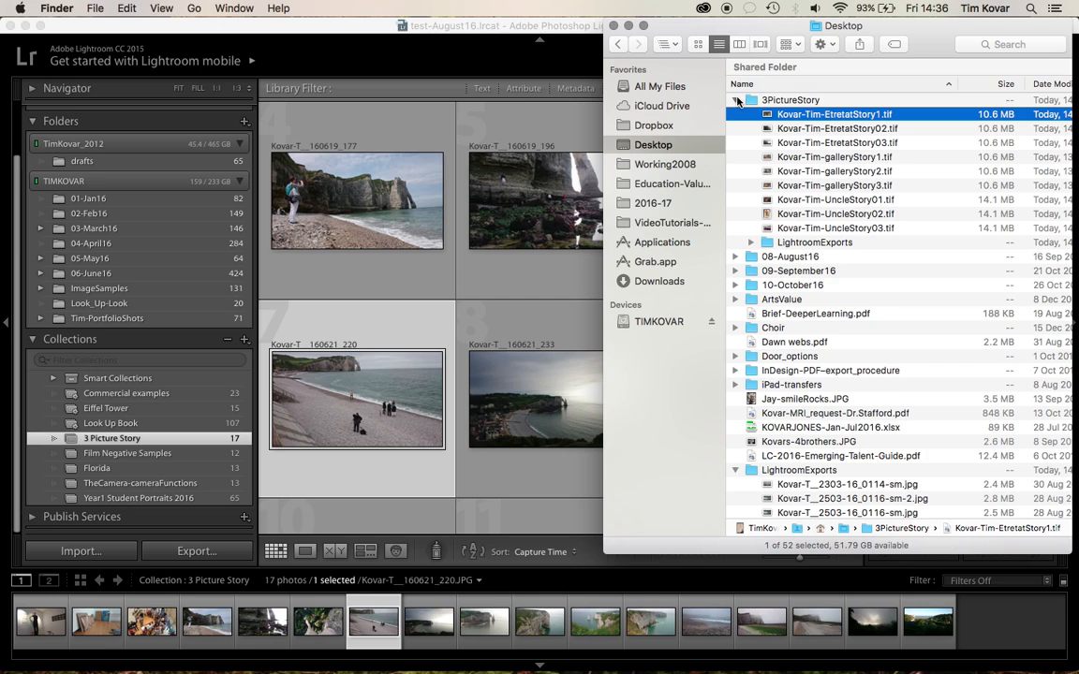
{"action": "left_click", "coordinate": [737, 99]}
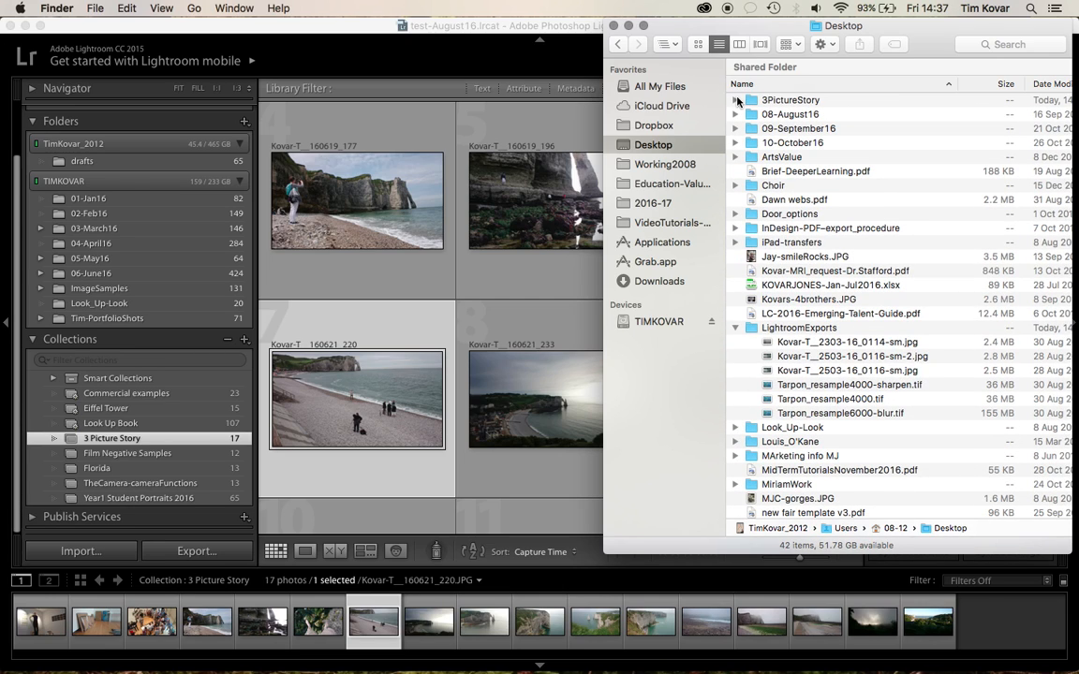
{"action": "left_click", "coordinate": [736, 99]}
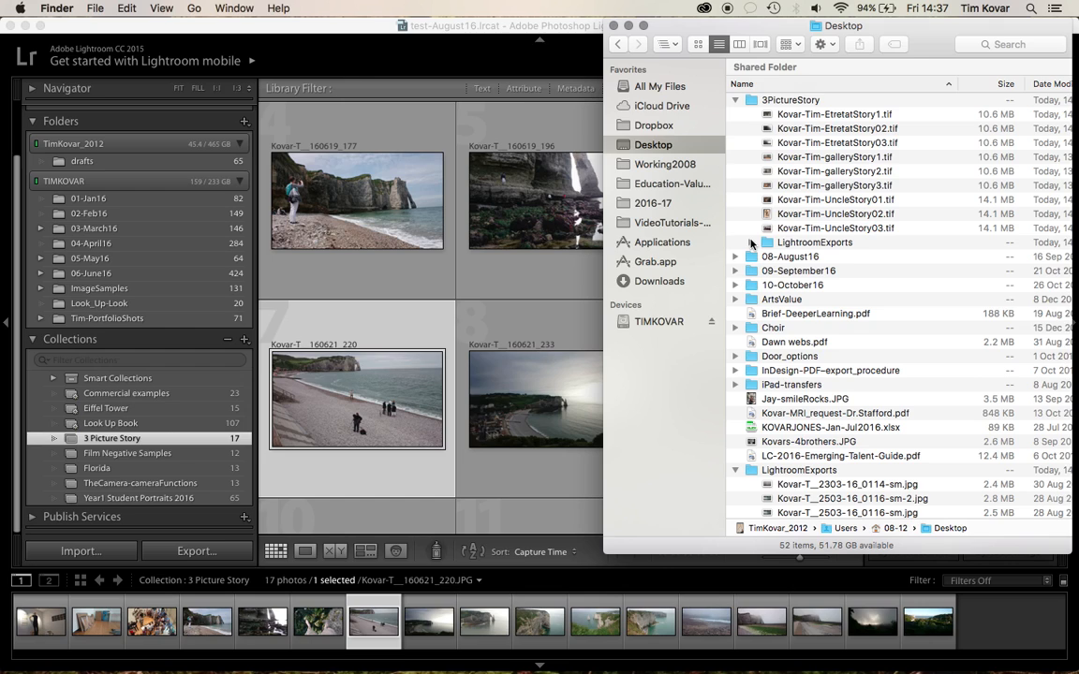
{"action": "left_click", "coordinate": [751, 244]}
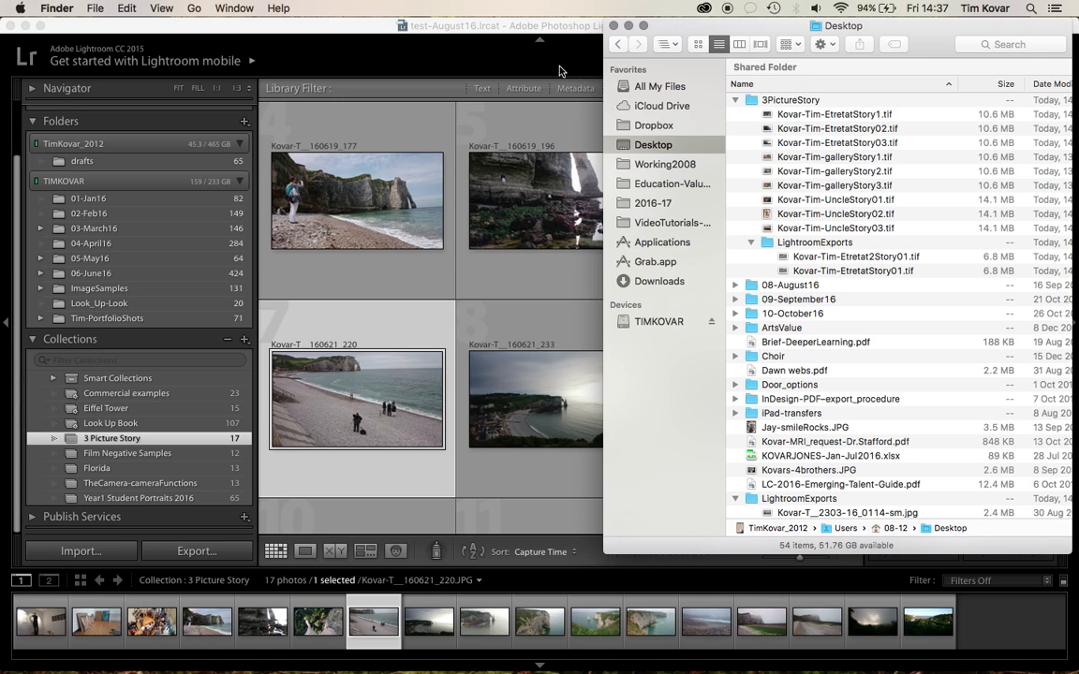
Step: Return to Lightroom, select the photo ending in 160619_177 and open its export settings
{"action": "left_click", "coordinate": [514, 31]}
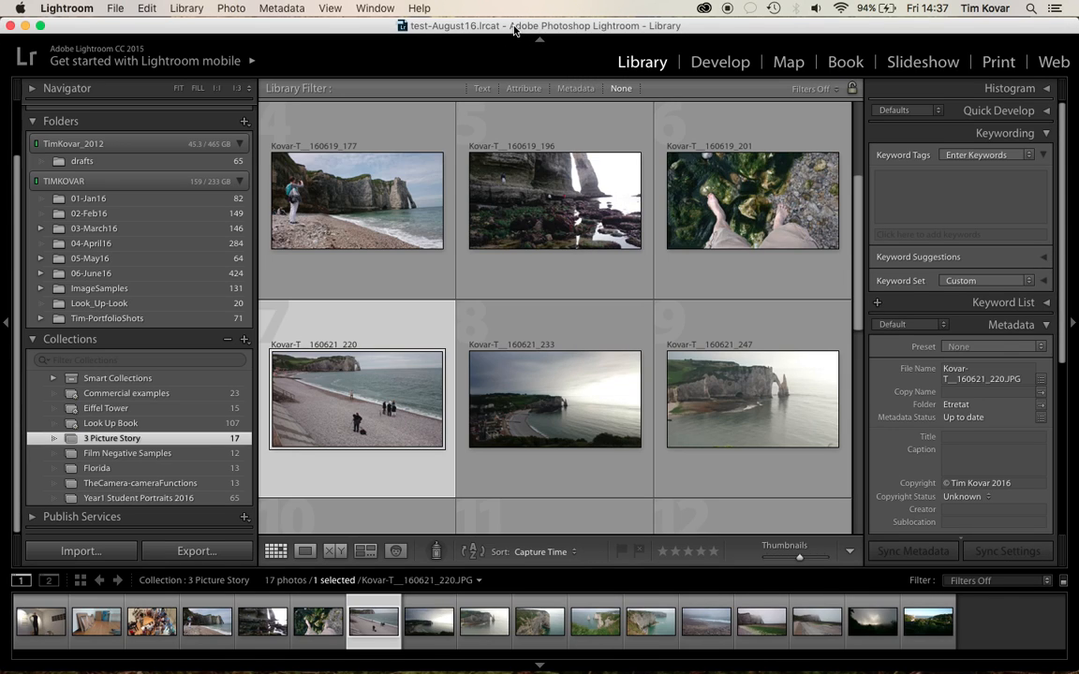
{"action": "left_click", "coordinate": [348, 208]}
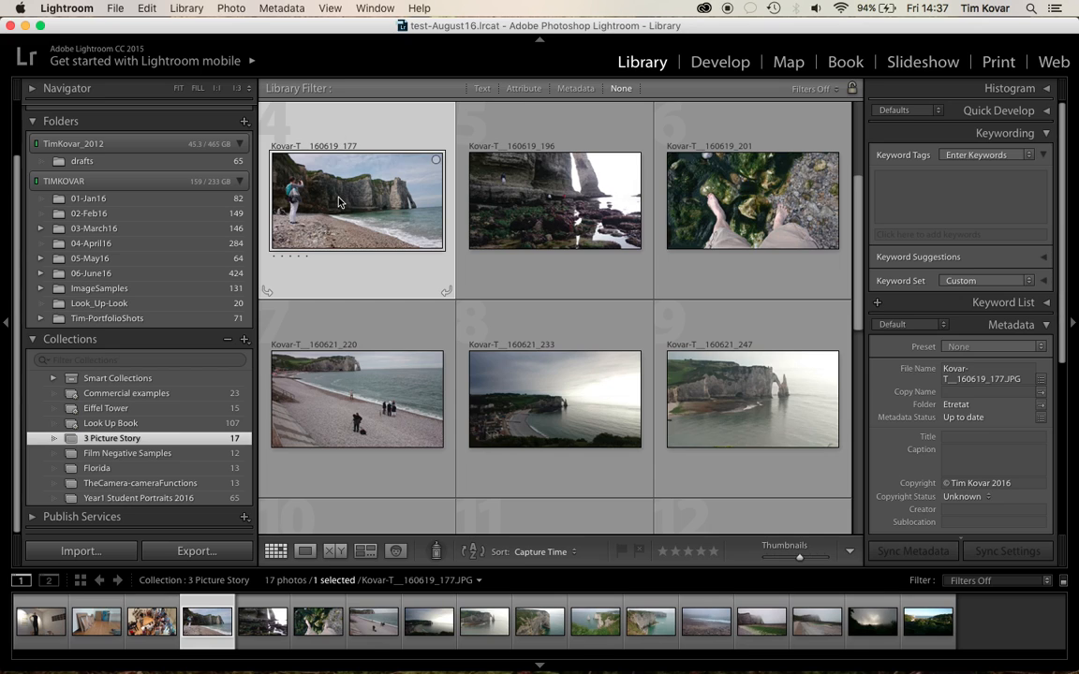
{"action": "left_click", "coordinate": [115, 8]}
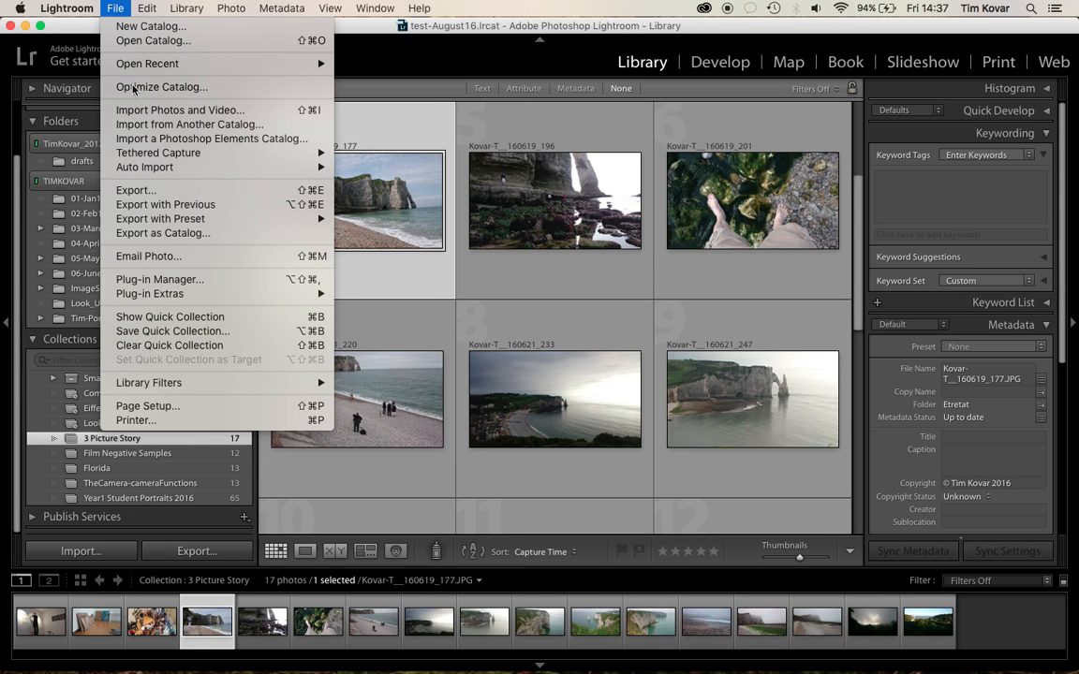
{"action": "left_click", "coordinate": [153, 191]}
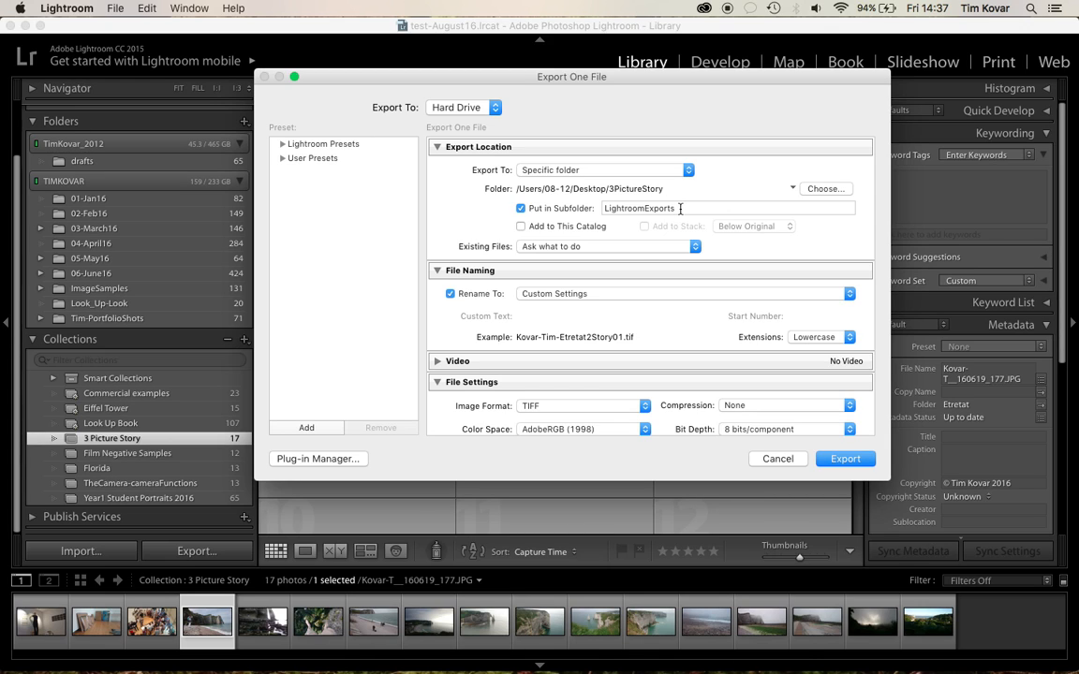
Step: Change the filename template's story part to Etretat2Story02 and export the photo
{"action": "scroll", "coordinate": [599, 299], "scroll_direction": "down", "scroll_amount": 3}
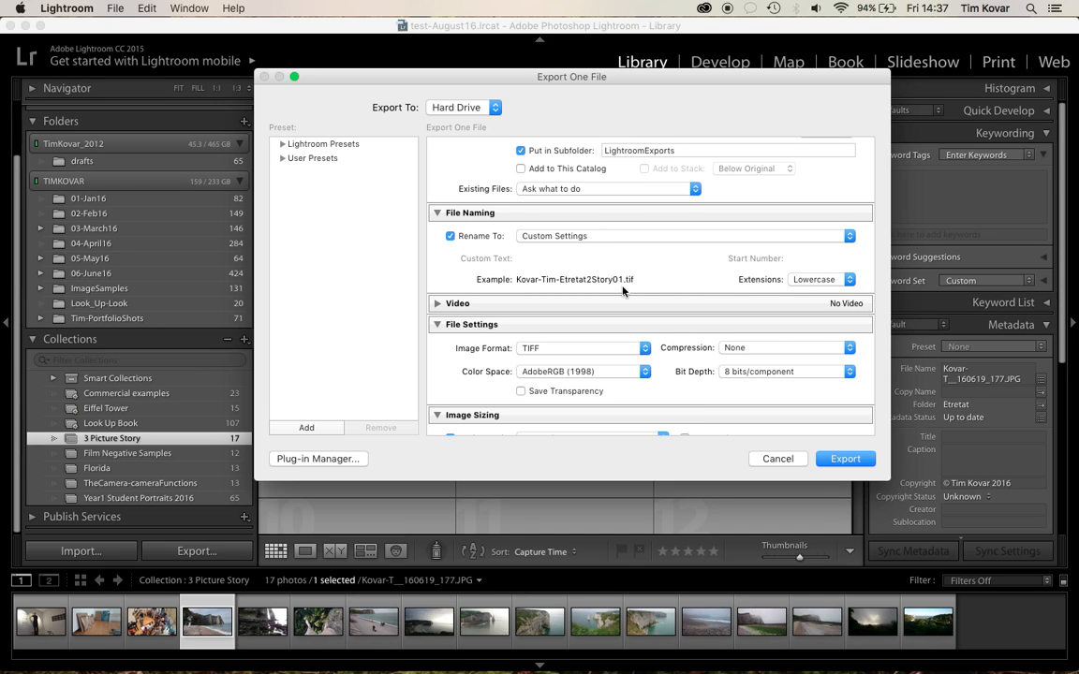
{"action": "left_click", "coordinate": [632, 236]}
{"action": "left_click", "coordinate": [567, 363]}
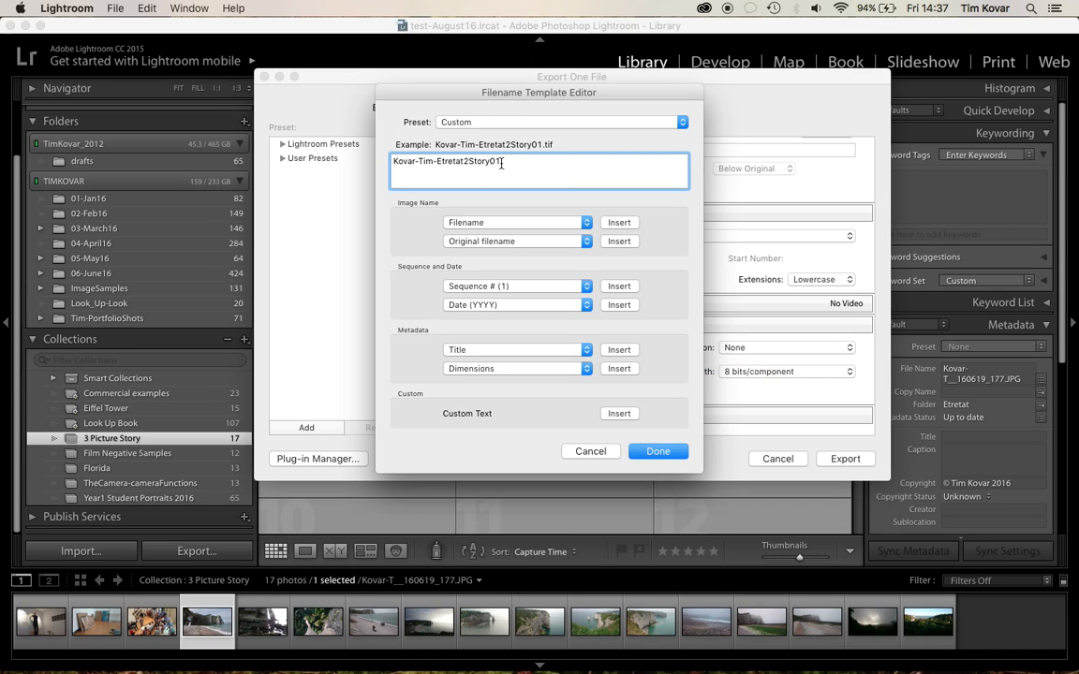
{"action": "key", "text": "BackSpace"}
{"action": "type", "text": "2"}
{"action": "left_click", "coordinate": [656, 451]}
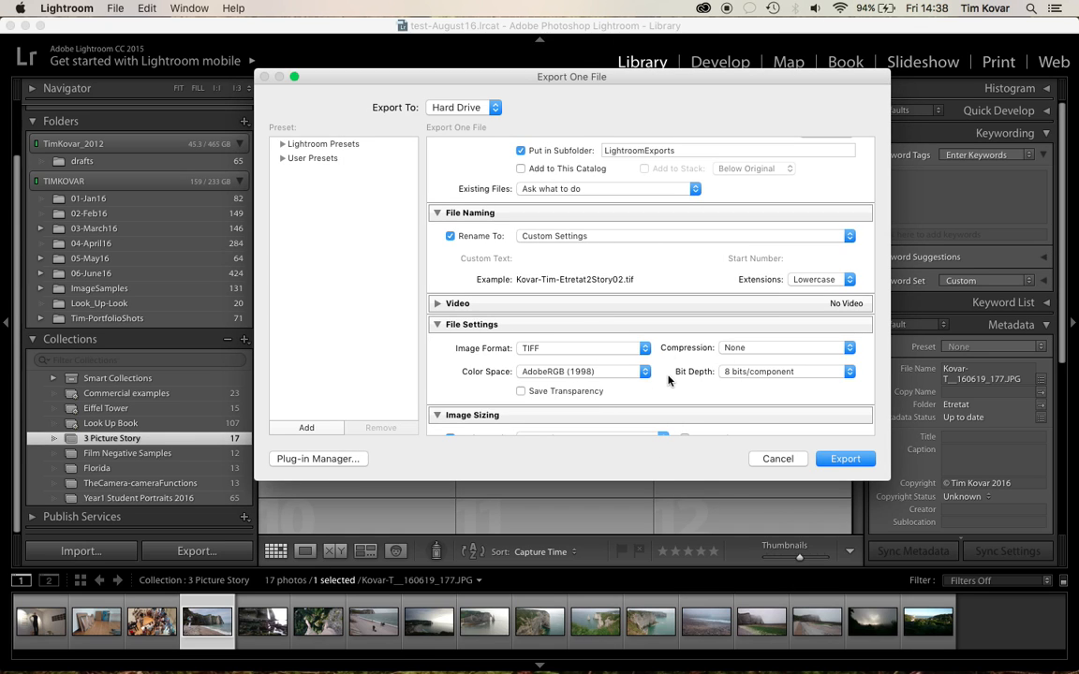
{"action": "scroll", "coordinate": [588, 340], "scroll_direction": "down", "scroll_amount": 5}
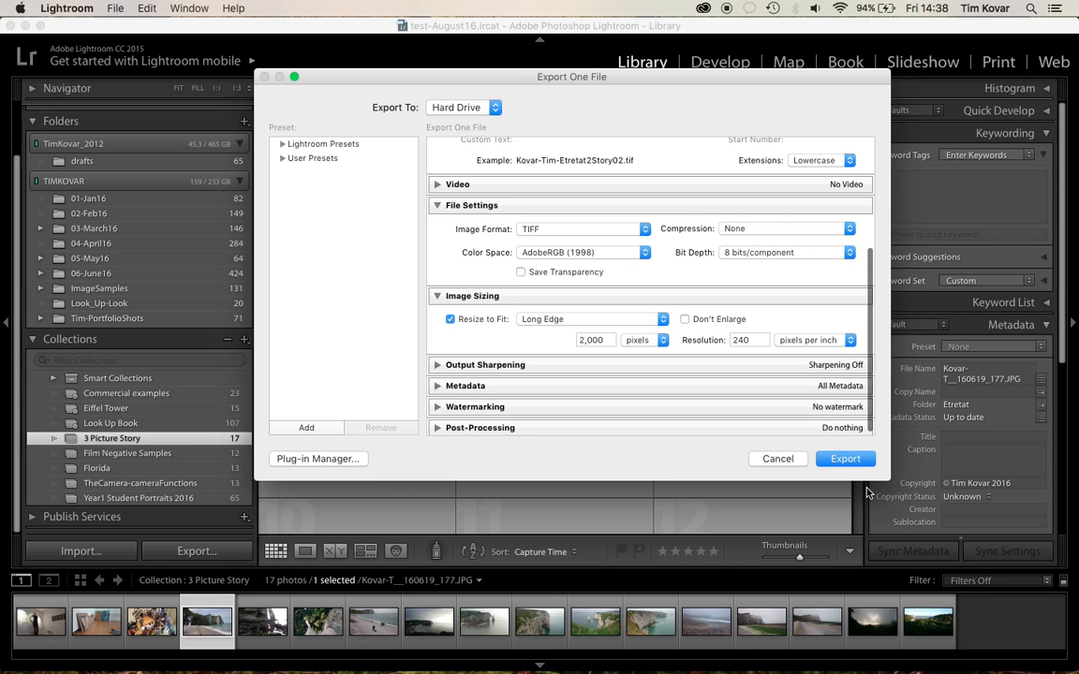
{"action": "left_click", "coordinate": [848, 459]}
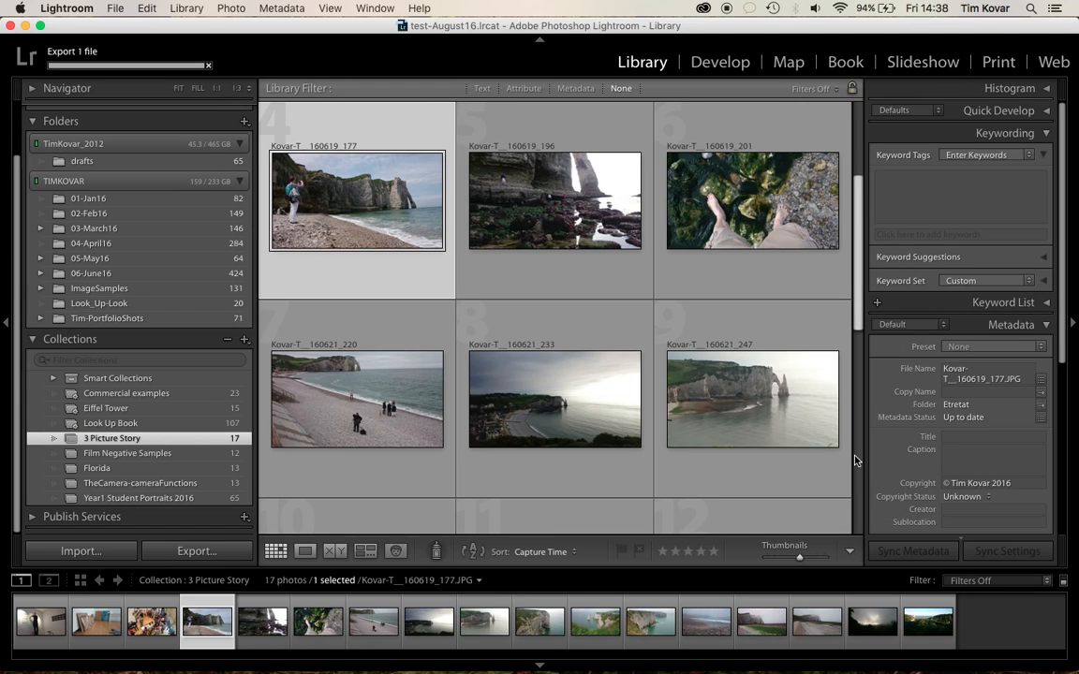
Step: Select the photo ending in 160619_201 and open its export settings, keeping Specific folder as the location
{"action": "left_click", "coordinate": [694, 225]}
{"action": "left_click", "coordinate": [116, 8]}
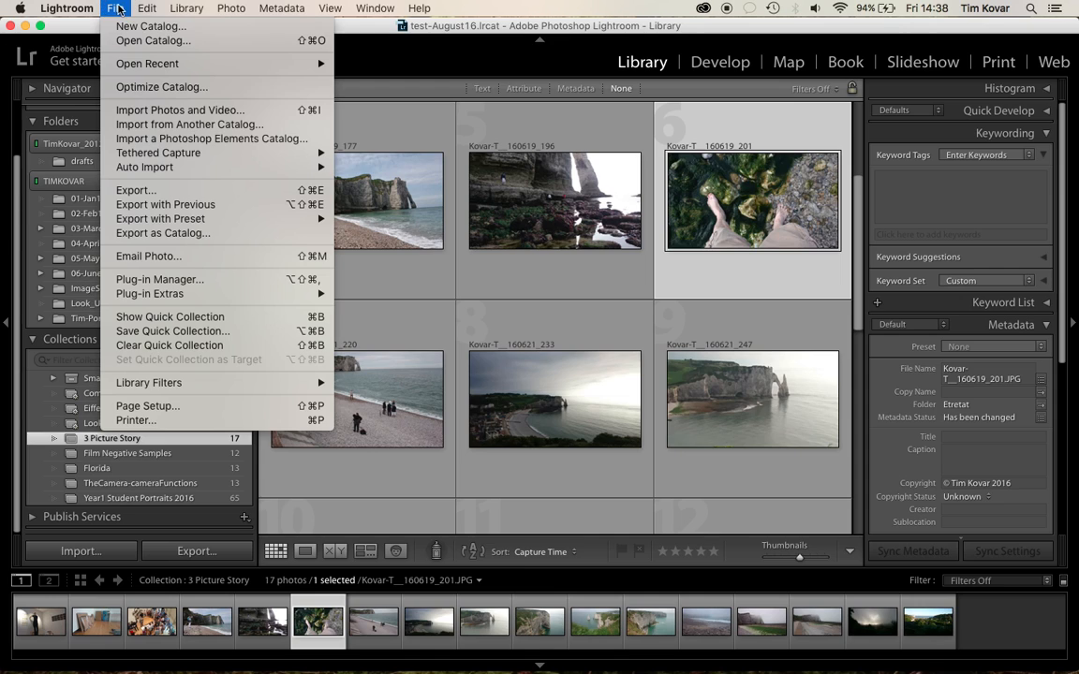
{"action": "left_click", "coordinate": [141, 190]}
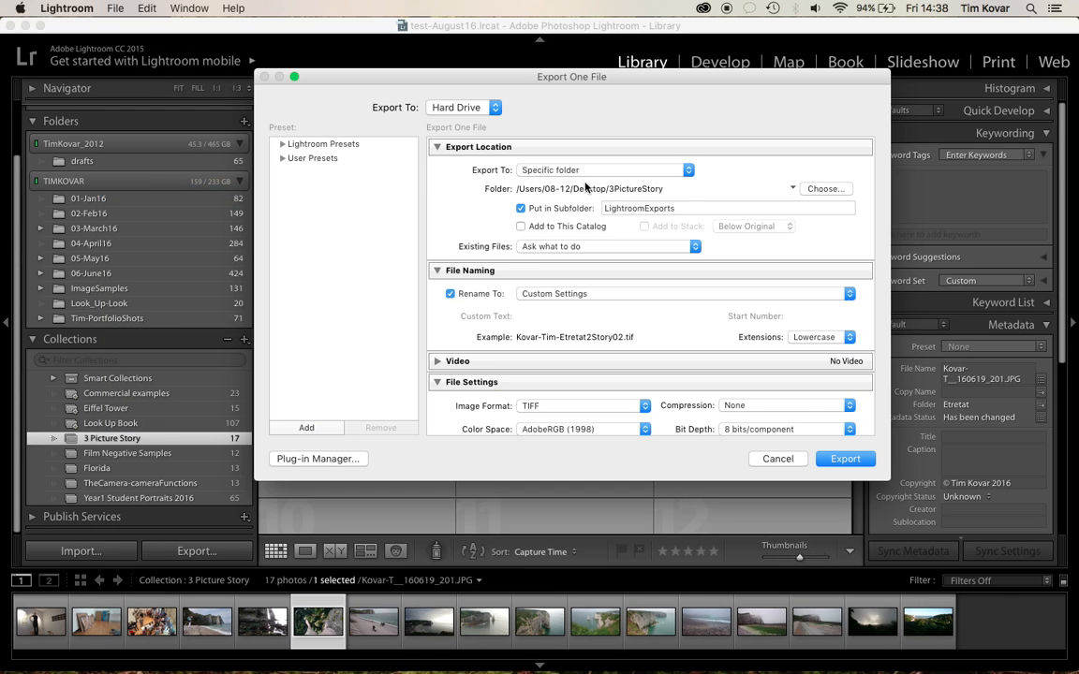
{"action": "left_click", "coordinate": [687, 170]}
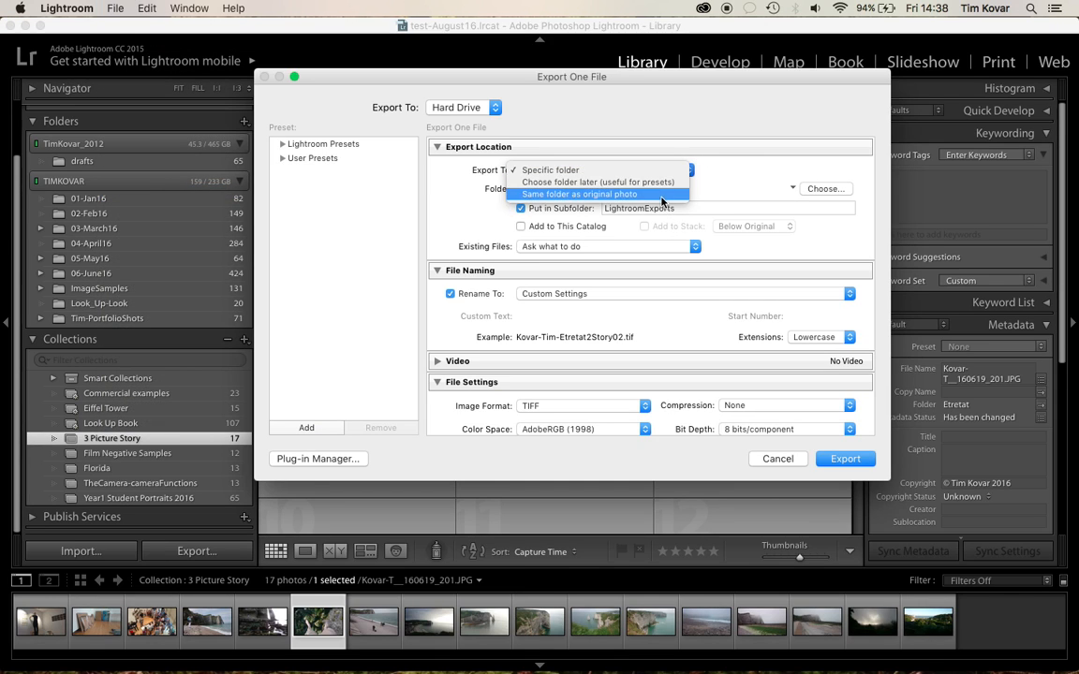
{"action": "left_click", "coordinate": [661, 151]}
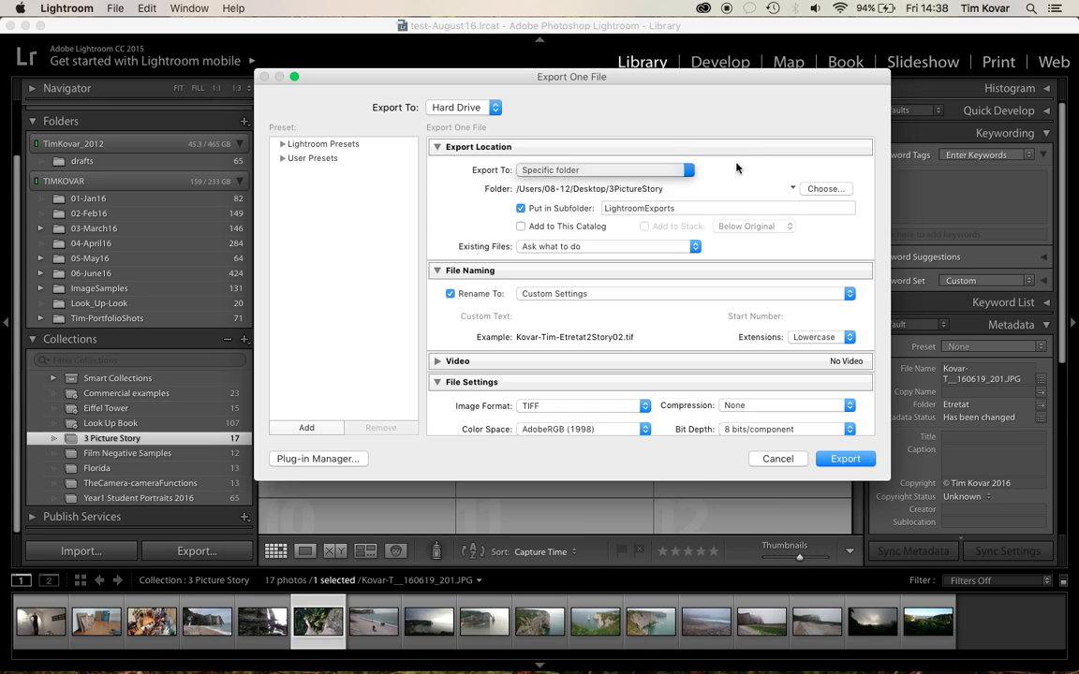
Step: Change the filename template's story part to Etretat2Story03, review the remaining export settings and export the photo
{"action": "left_click", "coordinate": [739, 295]}
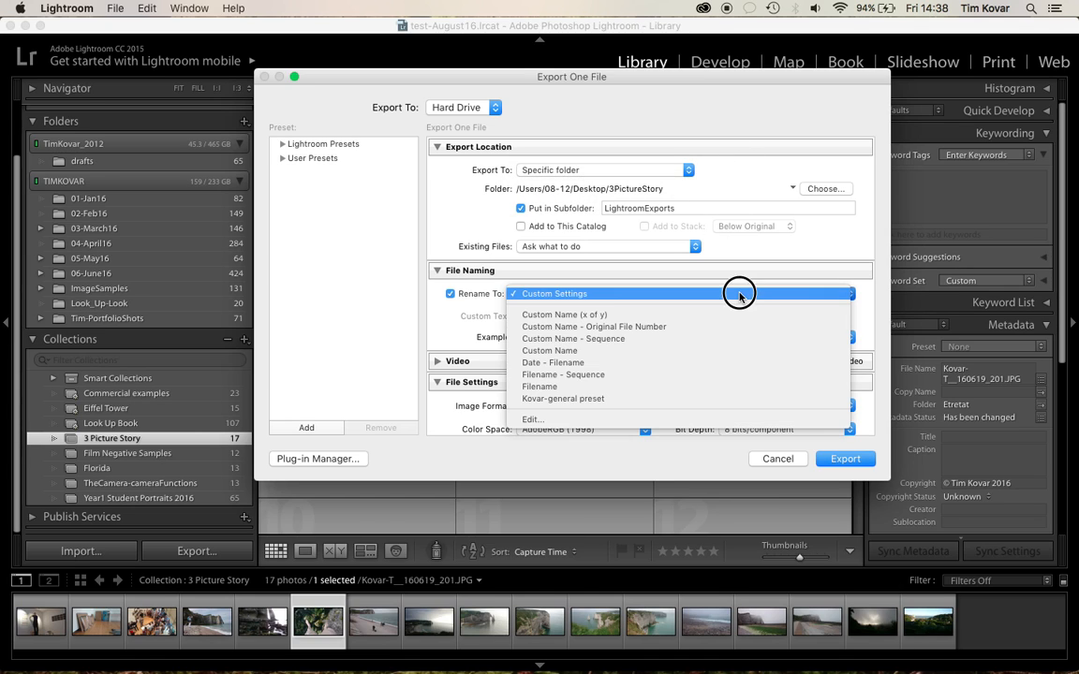
{"action": "left_click", "coordinate": [655, 419]}
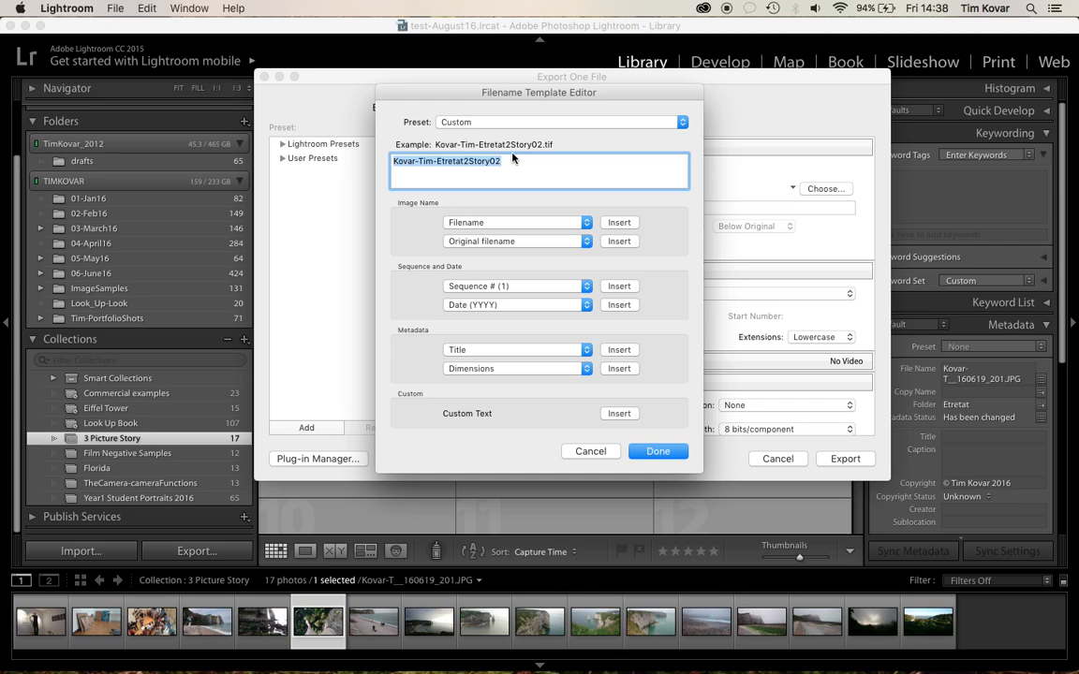
{"action": "key", "text": "Right"}
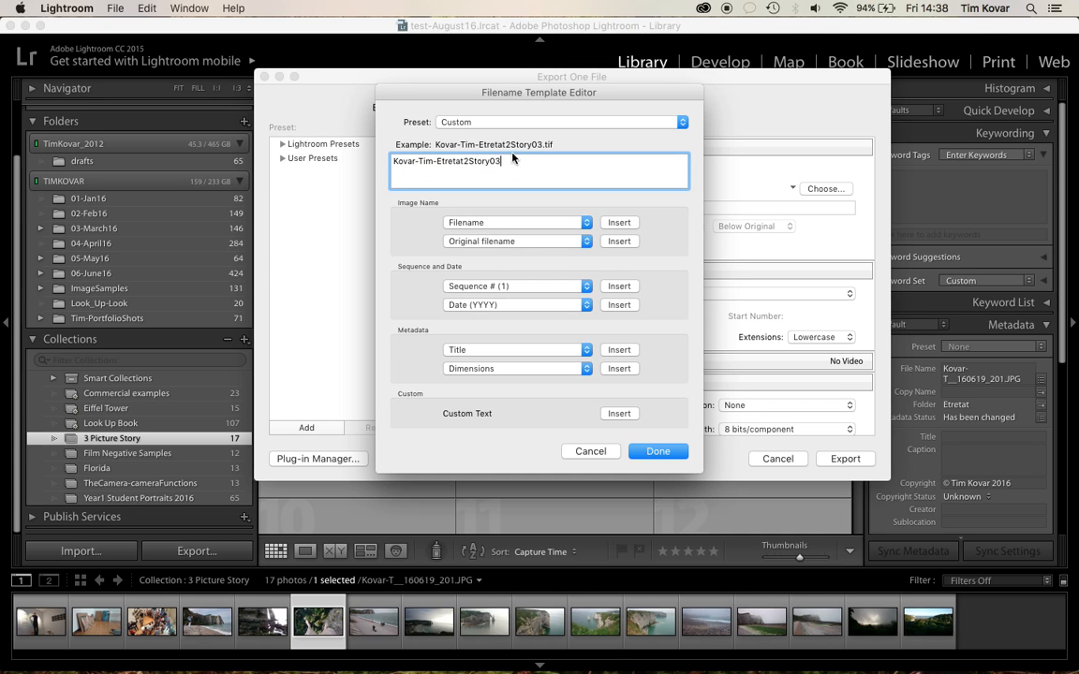
{"action": "left_click", "coordinate": [657, 452]}
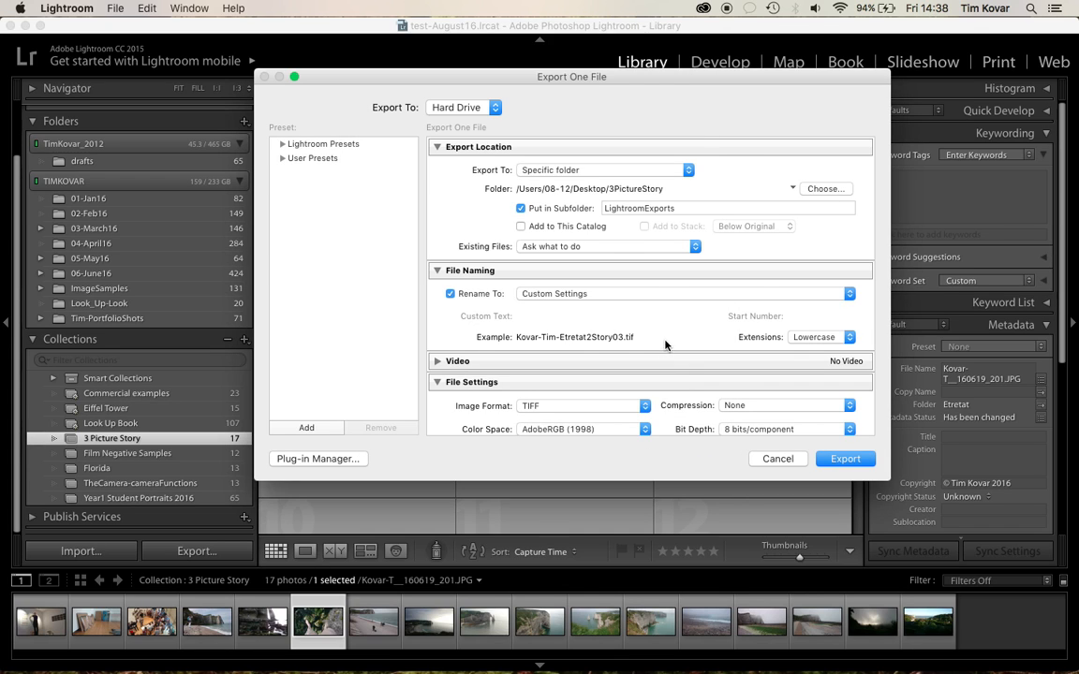
{"action": "scroll", "coordinate": [657, 342], "scroll_direction": "down", "scroll_amount": 3}
{"action": "scroll", "coordinate": [671, 380], "scroll_direction": "down", "scroll_amount": 5}
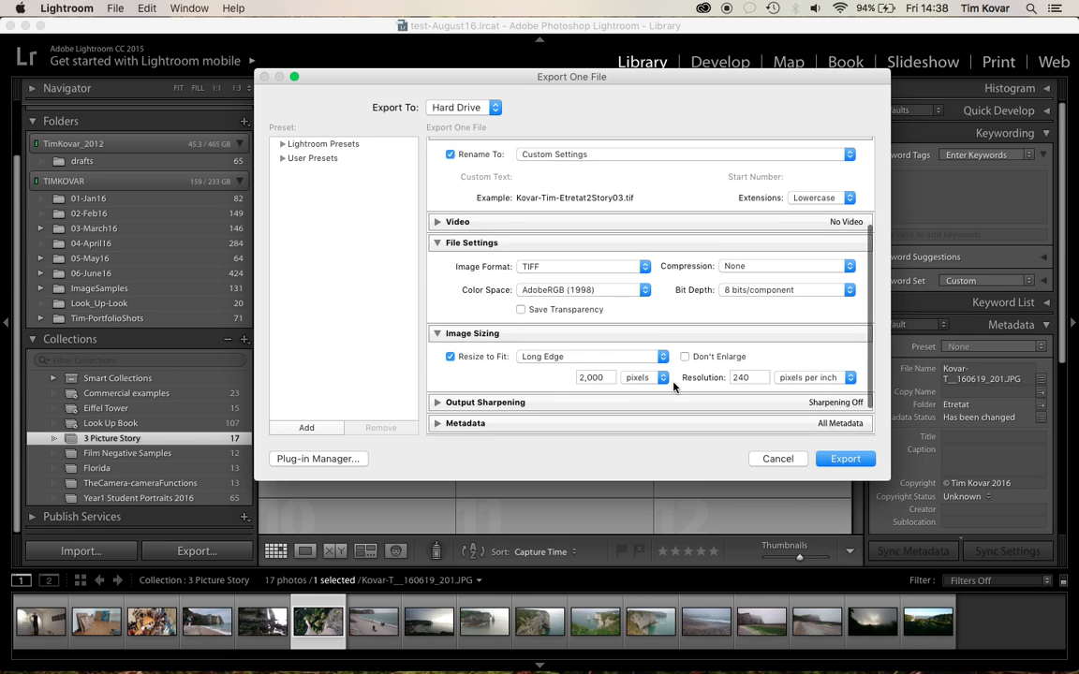
{"action": "left_click", "coordinate": [860, 457]}
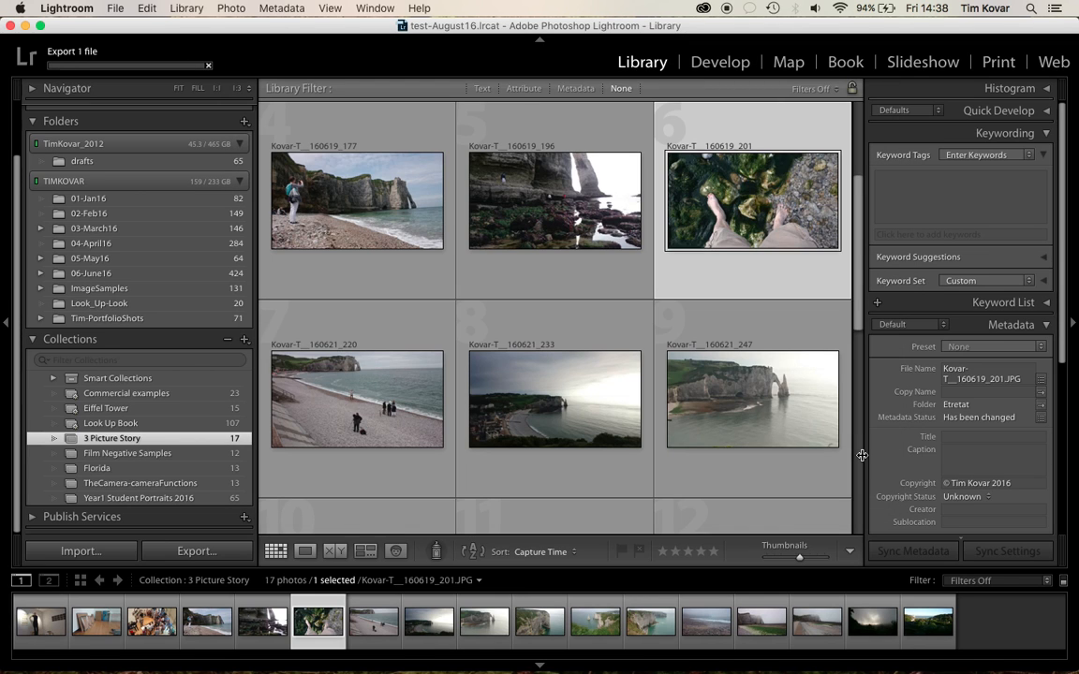
Step: Switch to Finder and preview the exported Etretat2Story01, Etretat2Story02 and Etretat2Story03 TIFF files in LightroomExports one after another
{"action": "key", "text": "ctrl+Up"}
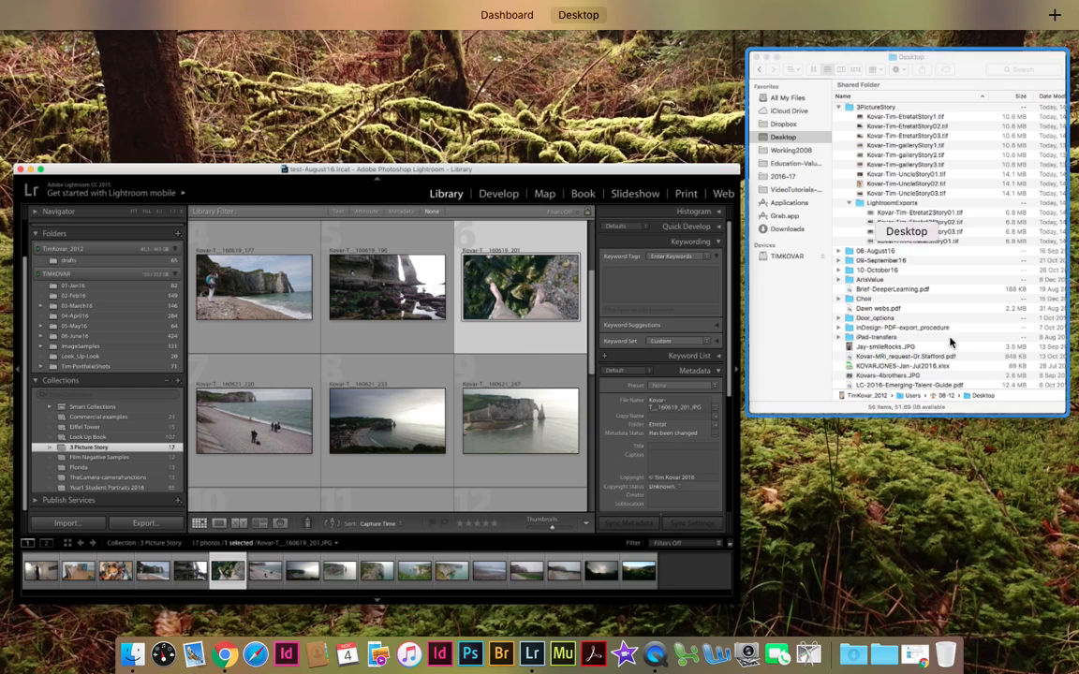
{"action": "left_click", "coordinate": [946, 285]}
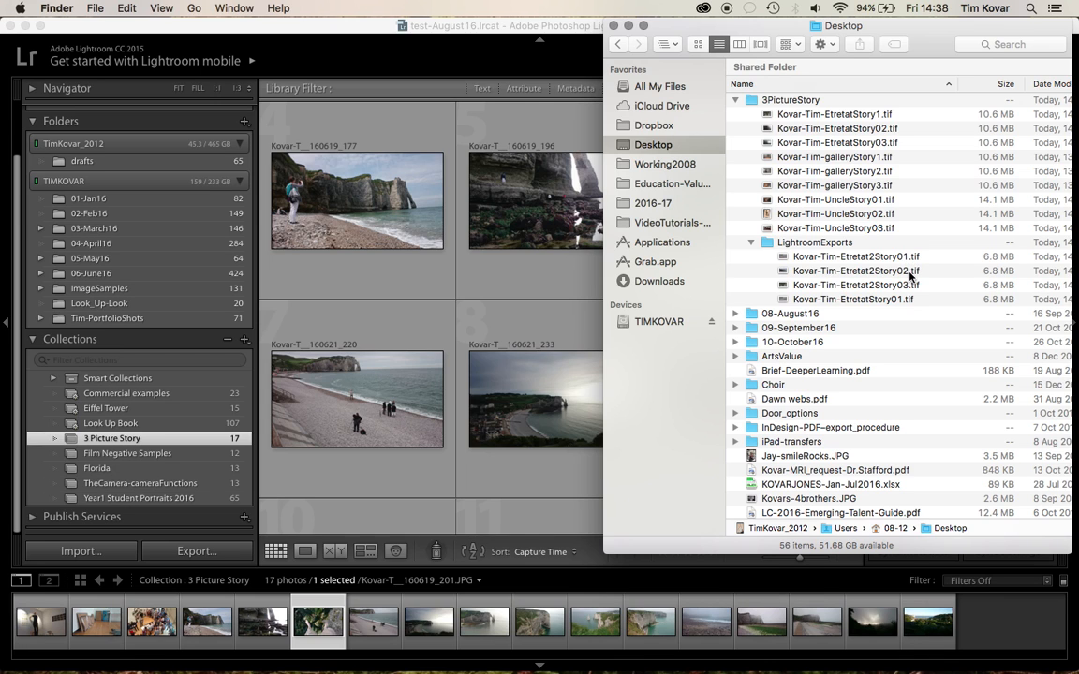
{"action": "left_click", "coordinate": [895, 262]}
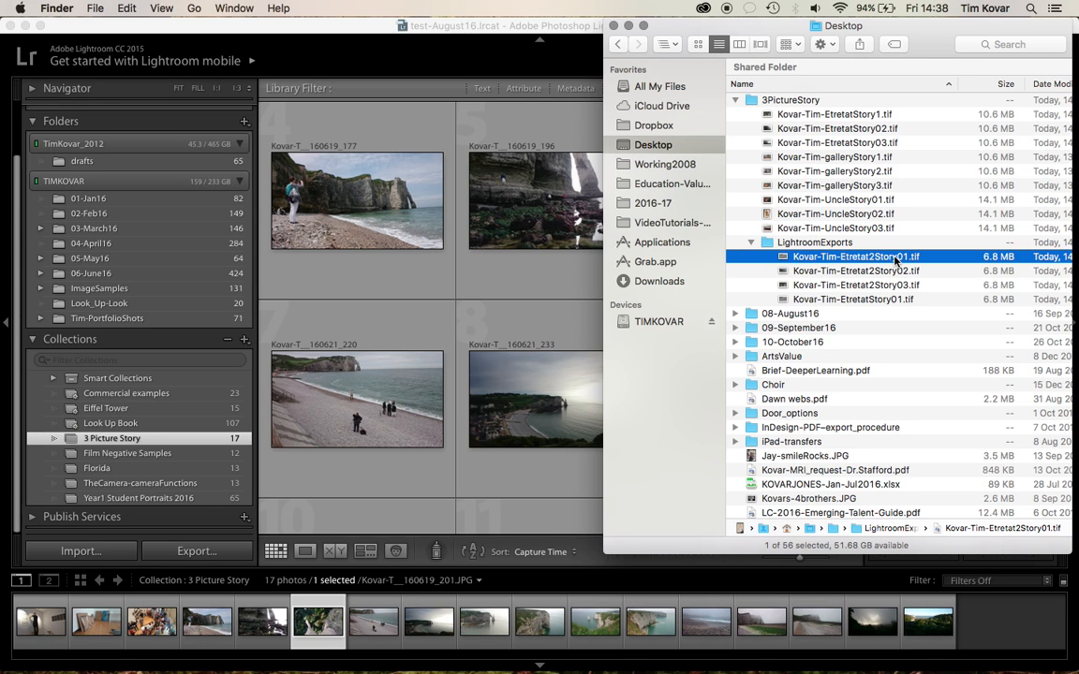
{"action": "key", "text": "space"}
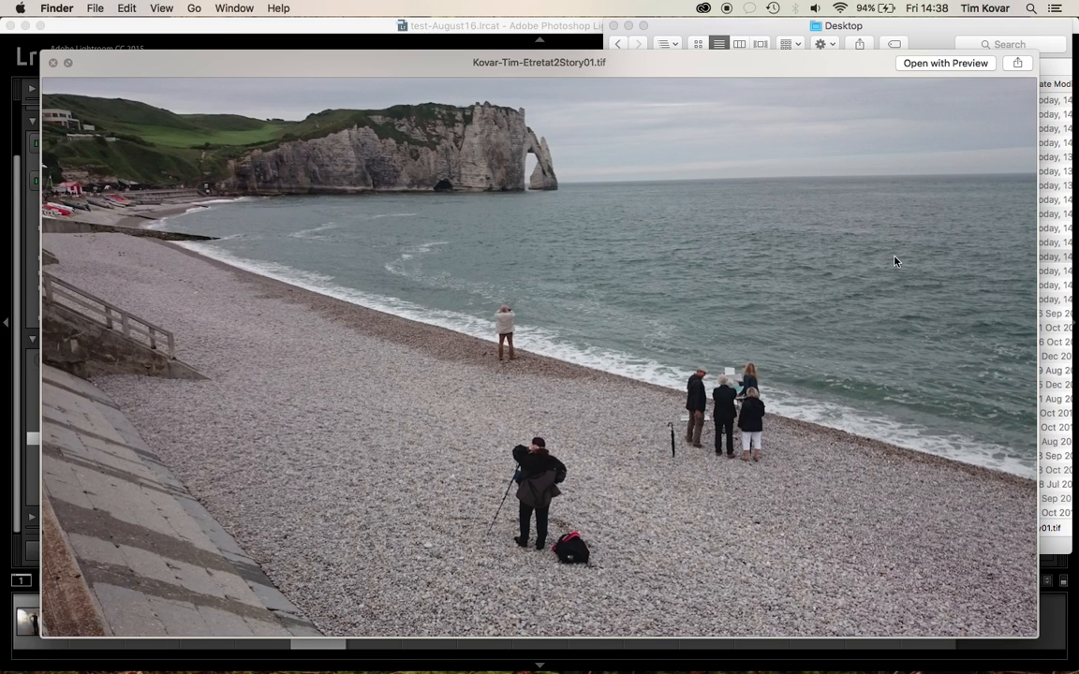
{"action": "key", "text": "Down"}
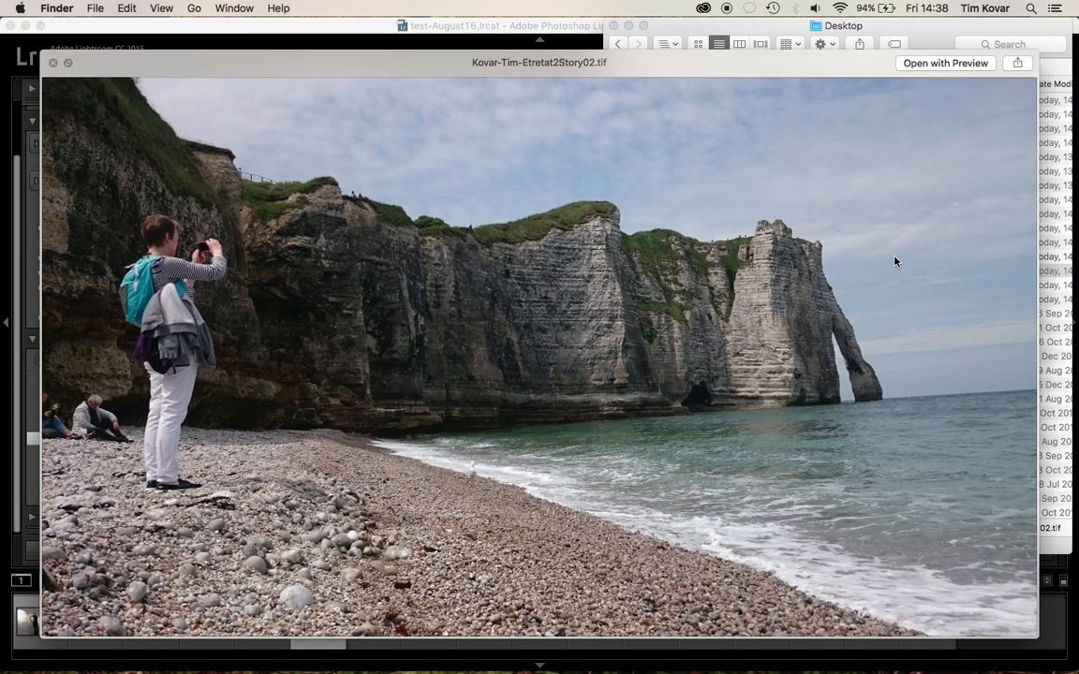
{"action": "key", "text": "Down"}
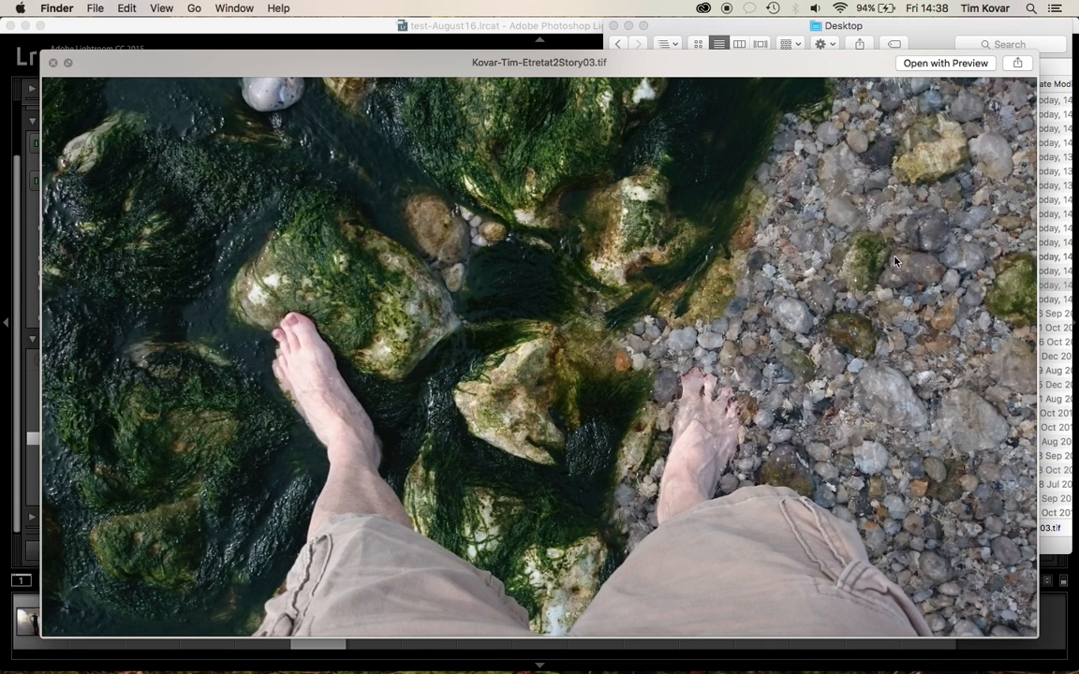